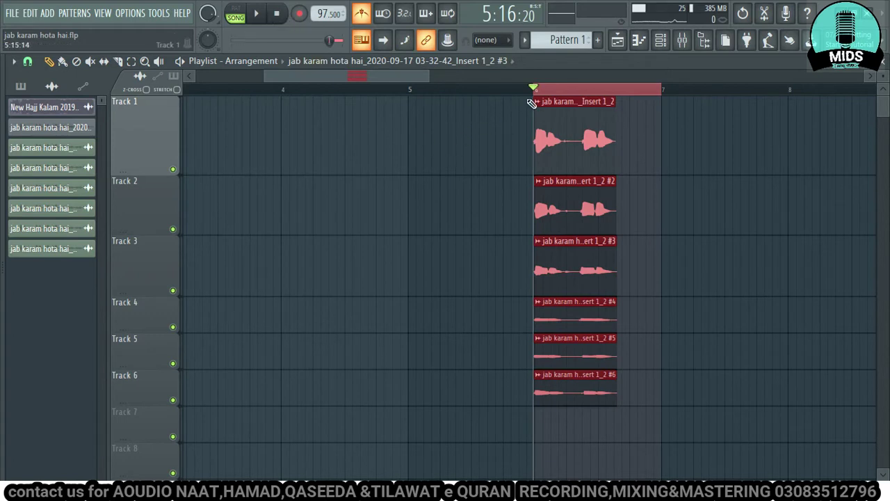
Examine the start alignment of the six vocal clips on Tracks 1 to 6 around bar 6 of the playlist
{"action": "scroll", "coordinate": [535, 104], "scroll_direction": "up", "scroll_amount": 3}
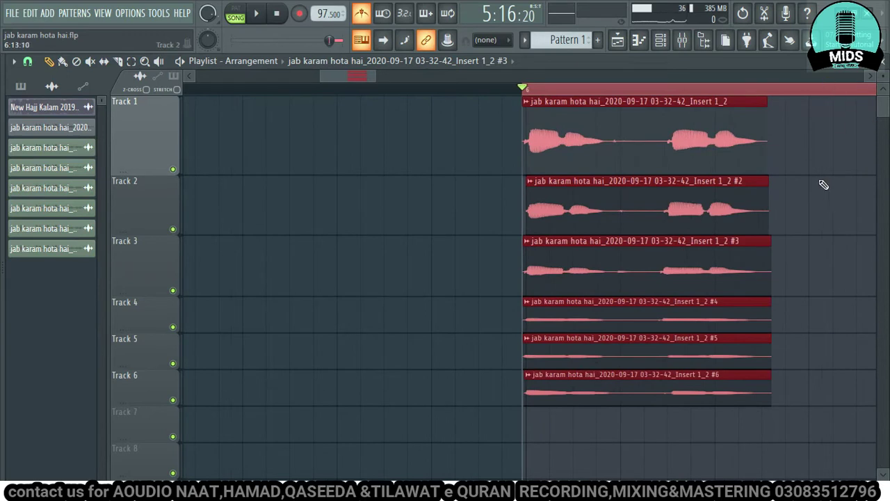
{"action": "left_click_drag", "start_coordinate": [335, 77], "coordinate": [350, 83]}
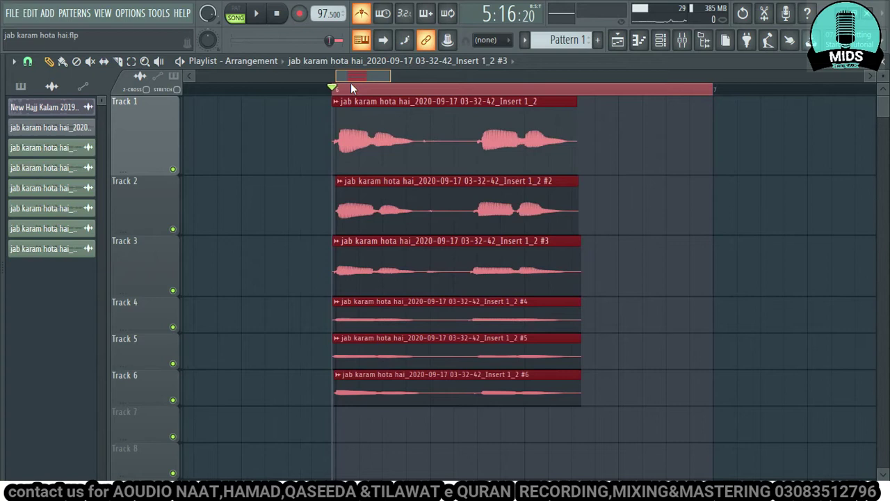
{"action": "scroll", "coordinate": [340, 89], "scroll_direction": "up", "scroll_amount": 5}
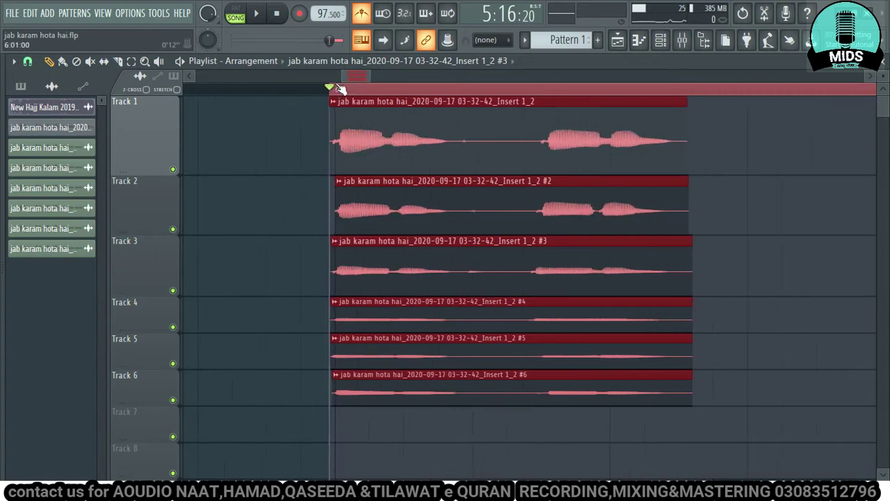
{"action": "left_click_drag", "start_coordinate": [360, 82], "coordinate": [358, 83]}
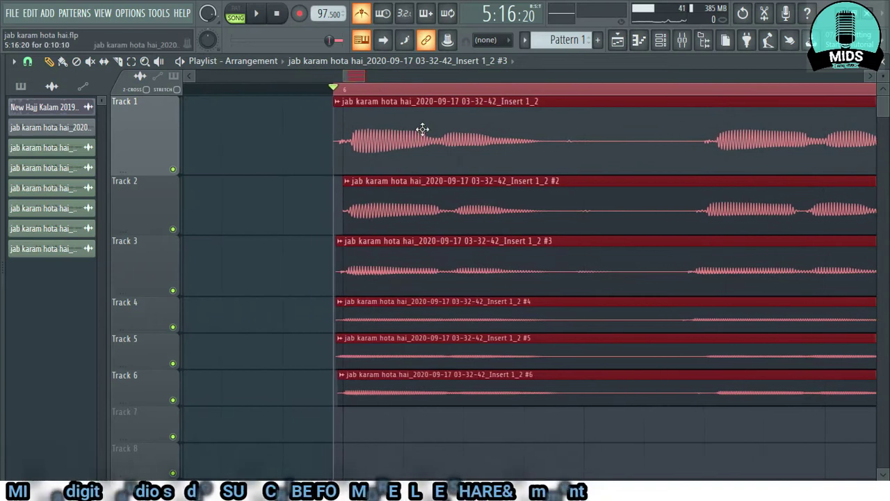
{"action": "scroll", "coordinate": [565, 91], "scroll_direction": "down", "scroll_amount": 3}
{"action": "scroll", "coordinate": [565, 90], "scroll_direction": "down", "scroll_amount": 2}
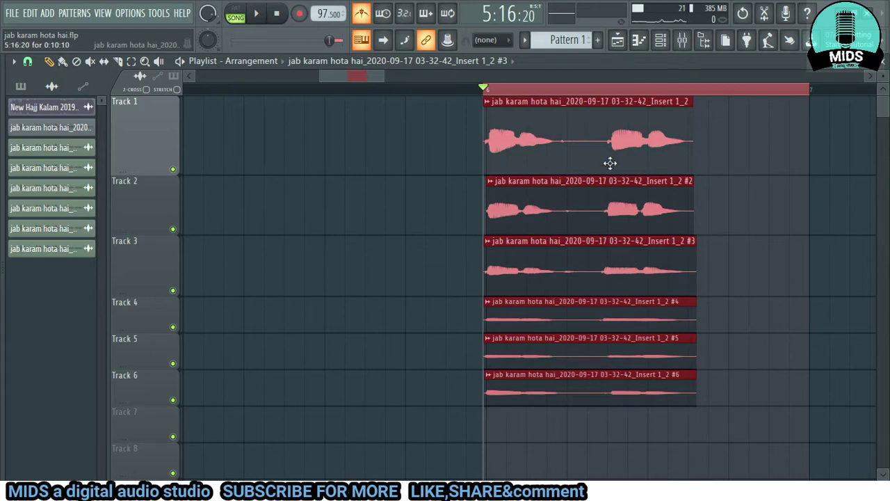
{"action": "scroll", "coordinate": [401, 133], "scroll_direction": "up", "scroll_amount": 3}
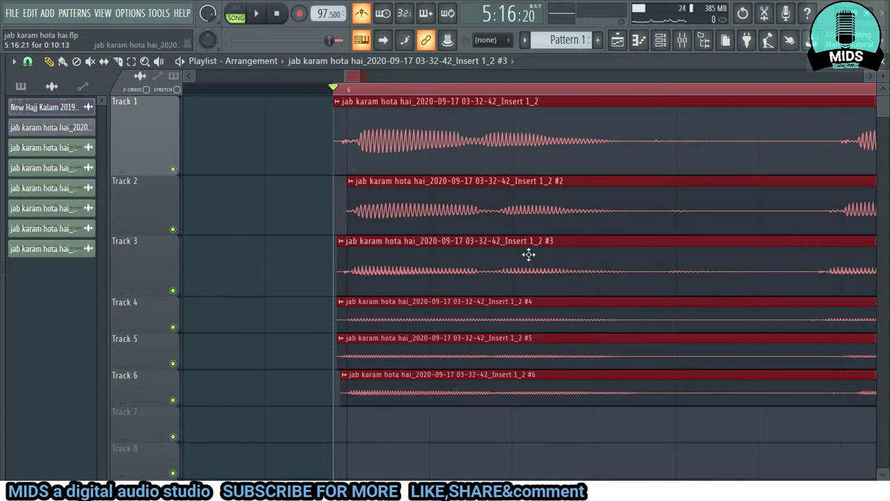
{"action": "scroll", "coordinate": [616, 89], "scroll_direction": "down", "scroll_amount": 3}
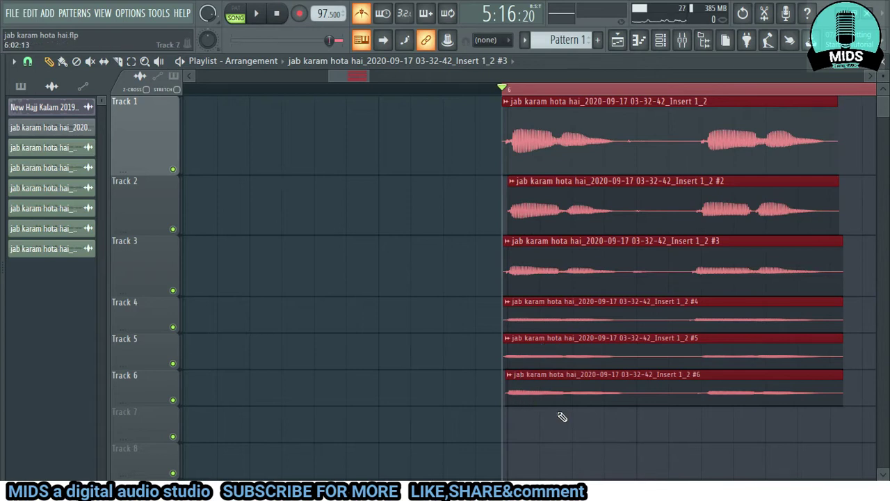
Inspect the mixer routing of Insert 10 and the effects on the Master track
{"action": "left_click", "coordinate": [682, 40]}
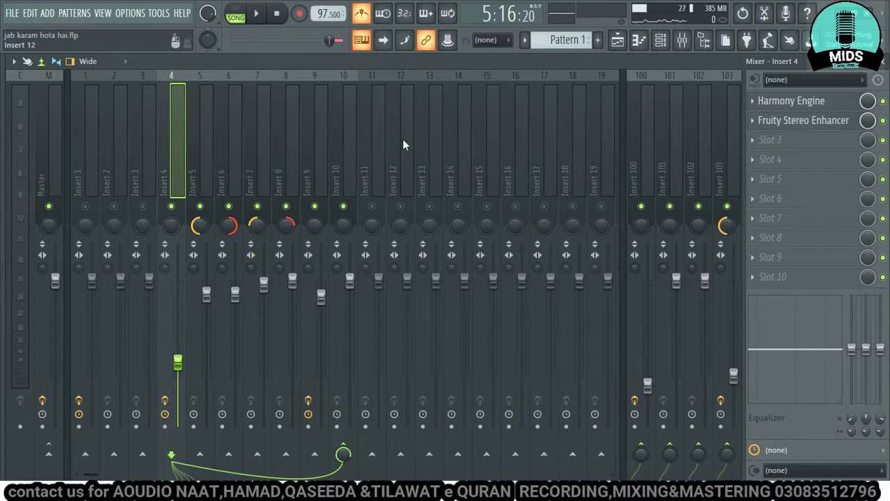
{"action": "left_click", "coordinate": [338, 142]}
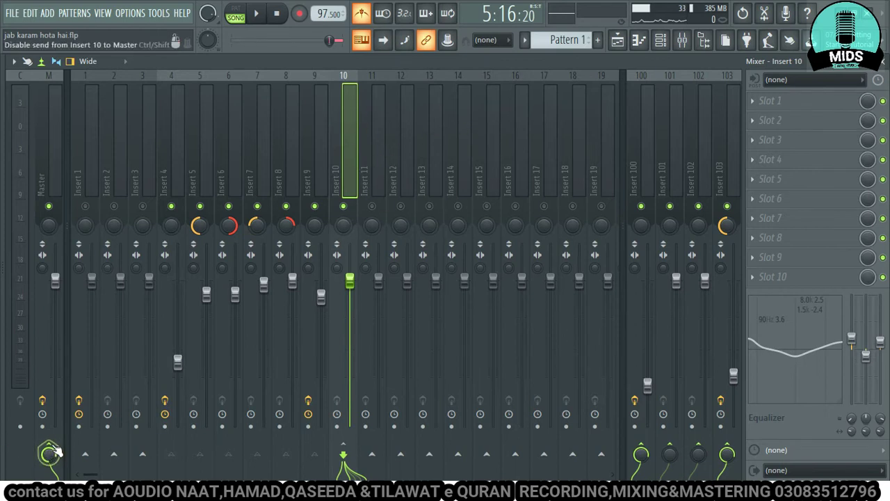
{"action": "left_click", "coordinate": [49, 129]}
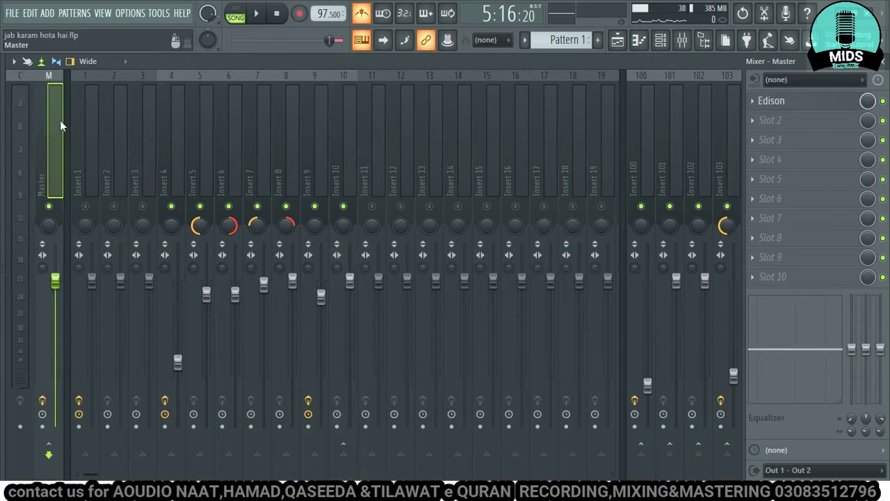
Solo Insert 4, bypass its Harmony Engine and Fruity Stereo Enhancer effects, and play the dry vocal
{"action": "left_click", "coordinate": [174, 129]}
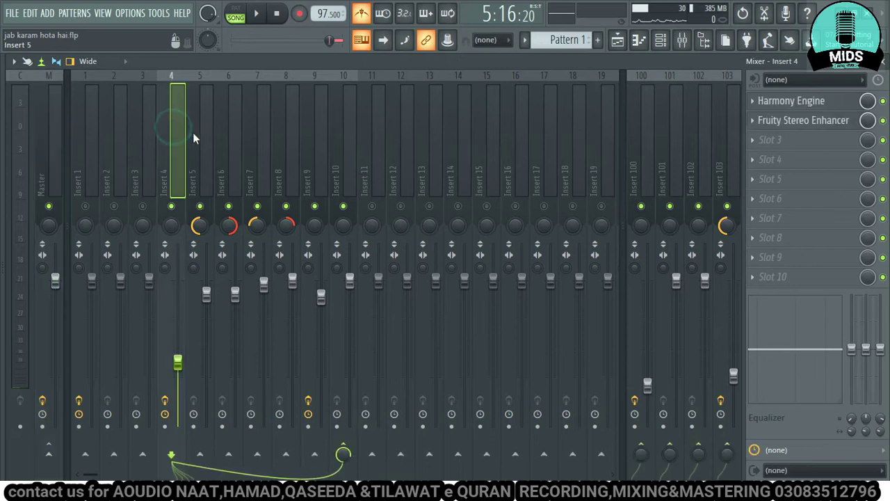
{"action": "left_click", "coordinate": [171, 207], "text": "ctrl"}
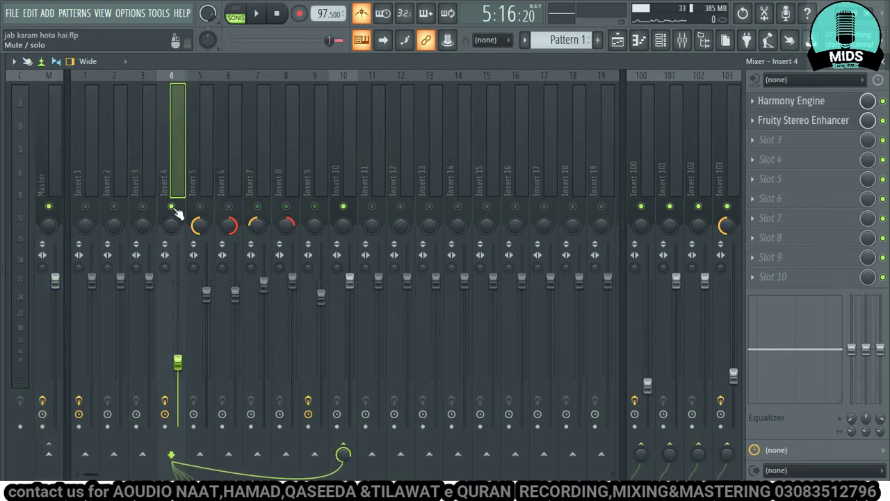
{"action": "left_click", "coordinate": [882, 101]}
{"action": "left_click", "coordinate": [883, 120]}
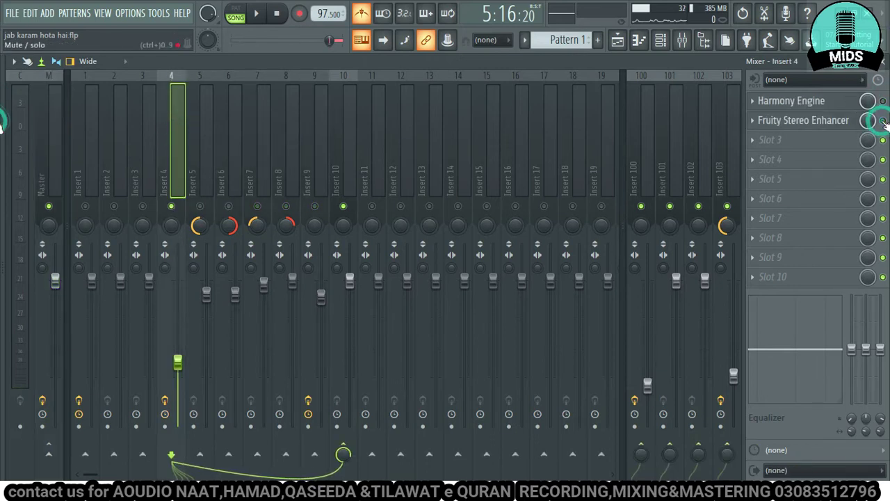
{"action": "key", "text": "space"}
{"action": "key", "text": "space"}
Copy Insert 4's volume, reset its fader to audition the dry vocal, and paste the 35% value back
{"action": "right_click", "coordinate": [178, 363]}
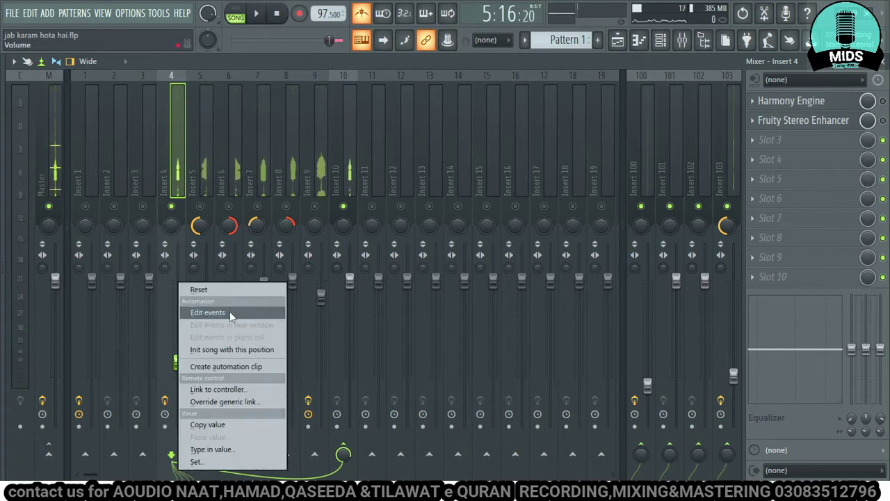
{"action": "left_click", "coordinate": [235, 424]}
{"action": "right_click", "coordinate": [179, 362]}
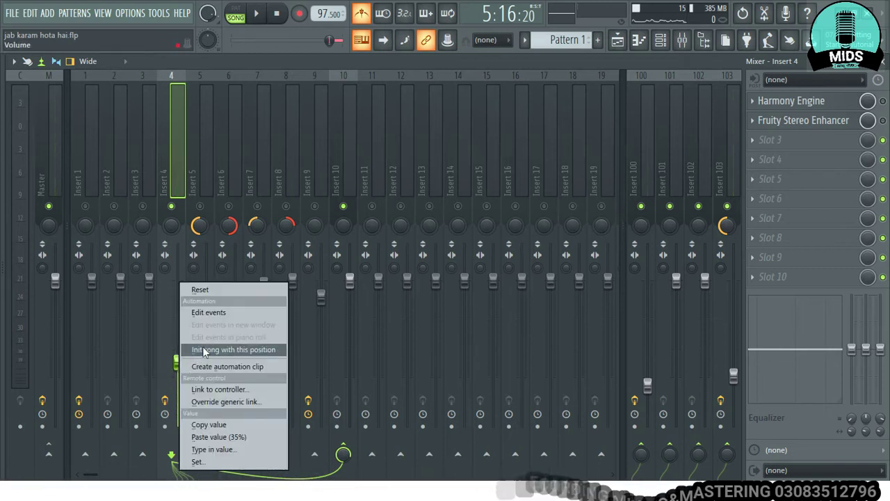
{"action": "left_click", "coordinate": [223, 291]}
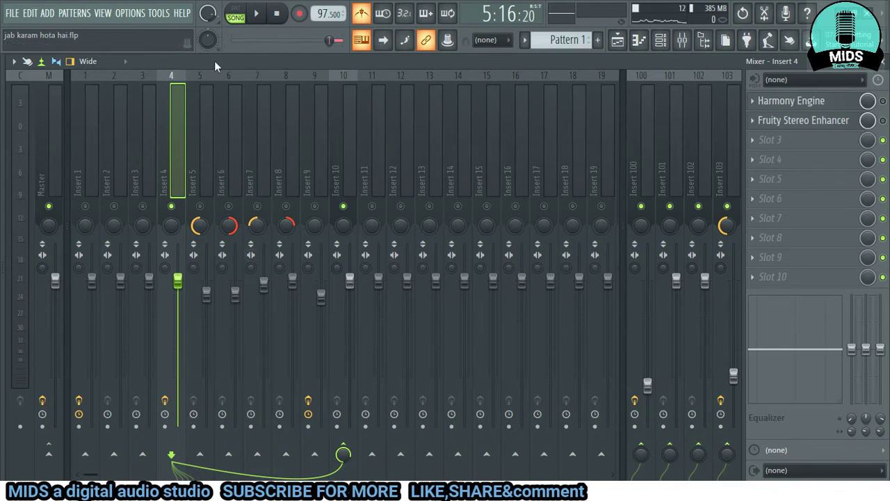
{"action": "left_click", "coordinate": [263, 16]}
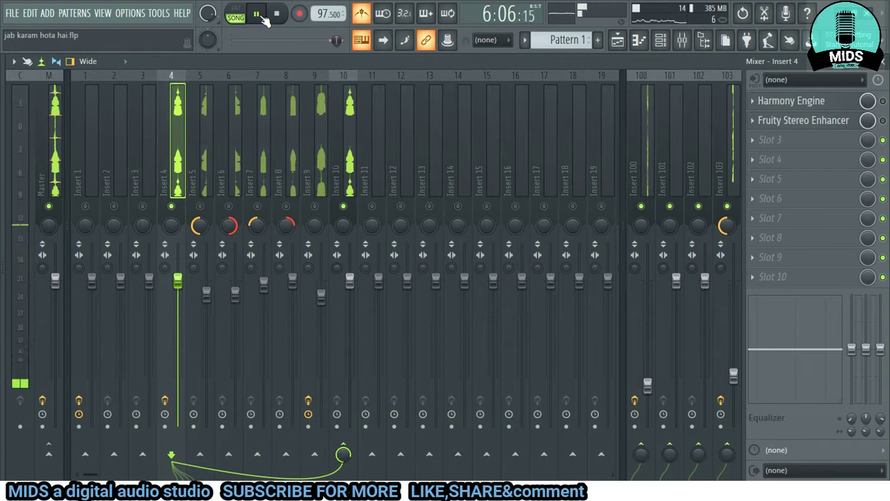
{"action": "left_click", "coordinate": [278, 15]}
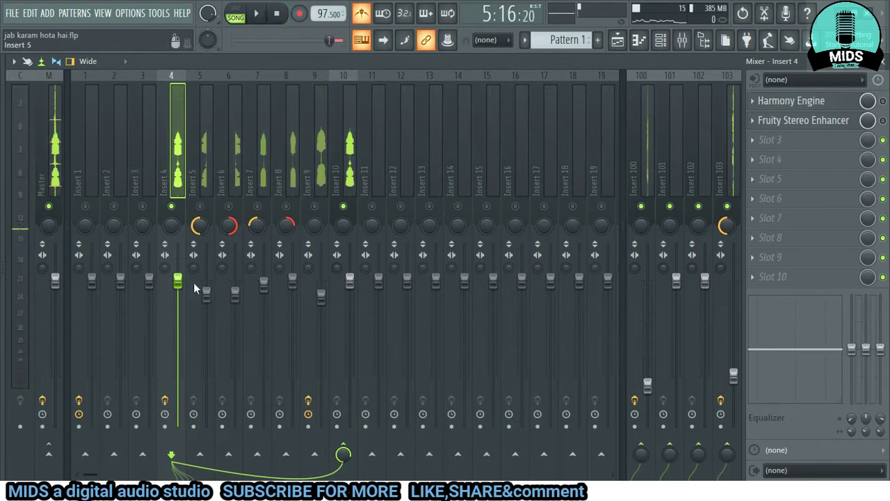
{"action": "right_click", "coordinate": [184, 285]}
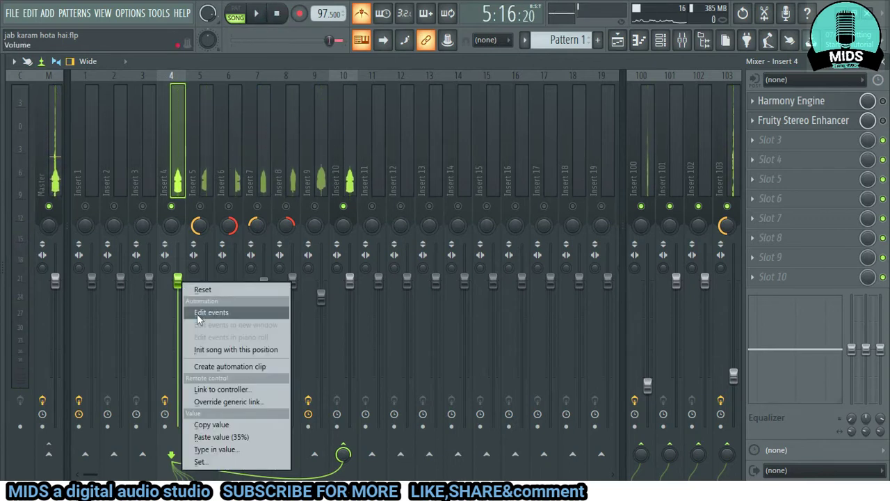
{"action": "left_click", "coordinate": [259, 437]}
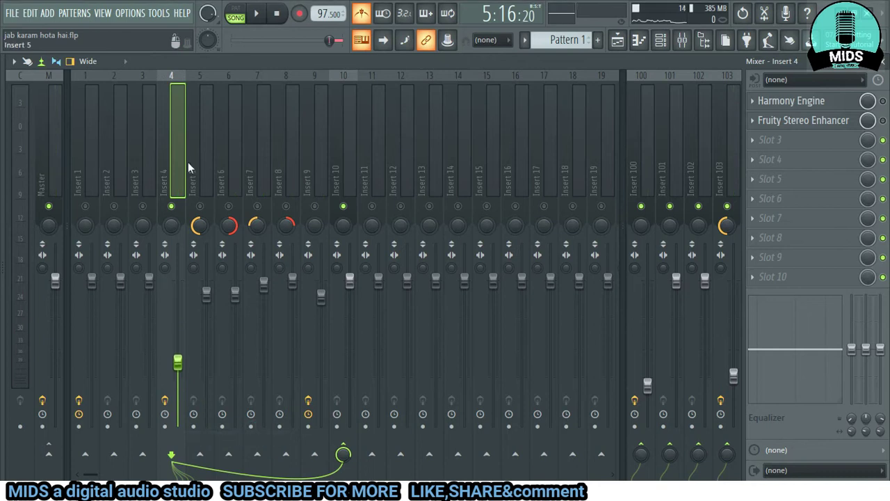
Check the Harmony Engine settings on Insert 4, re-enable the effect, and audition the vocal with it
{"action": "left_click", "coordinate": [824, 99]}
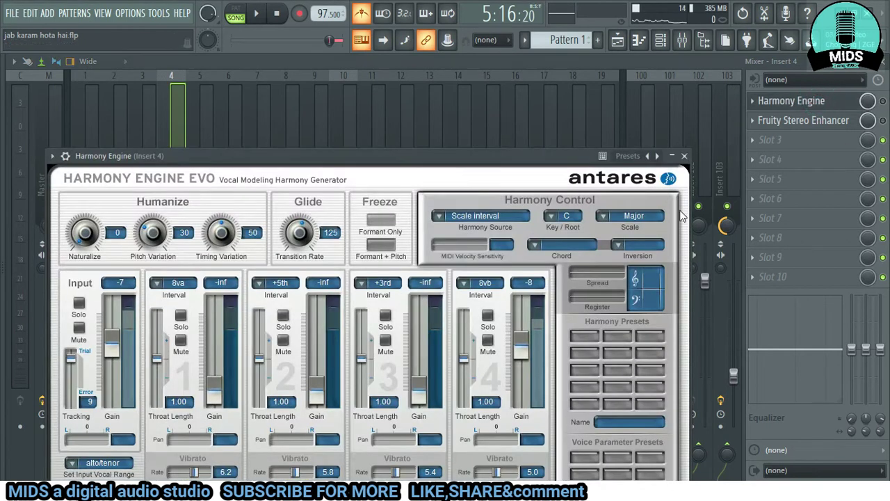
{"action": "left_click", "coordinate": [884, 100]}
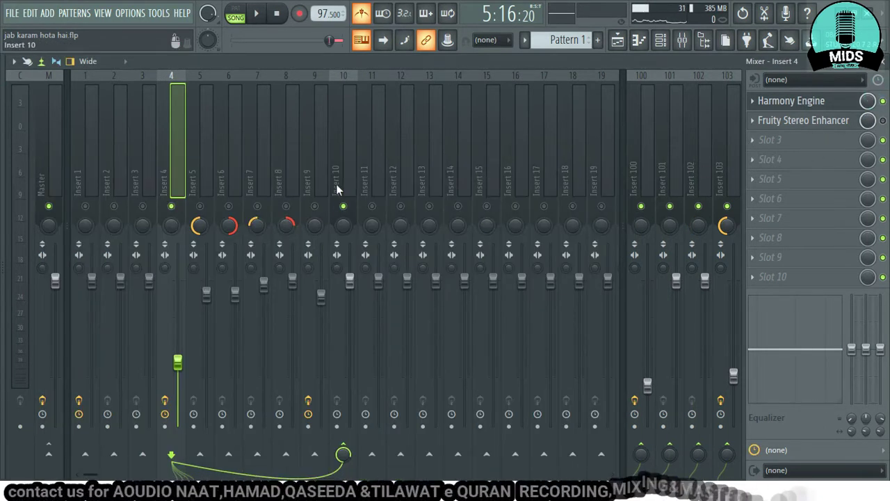
{"action": "key", "text": "space"}
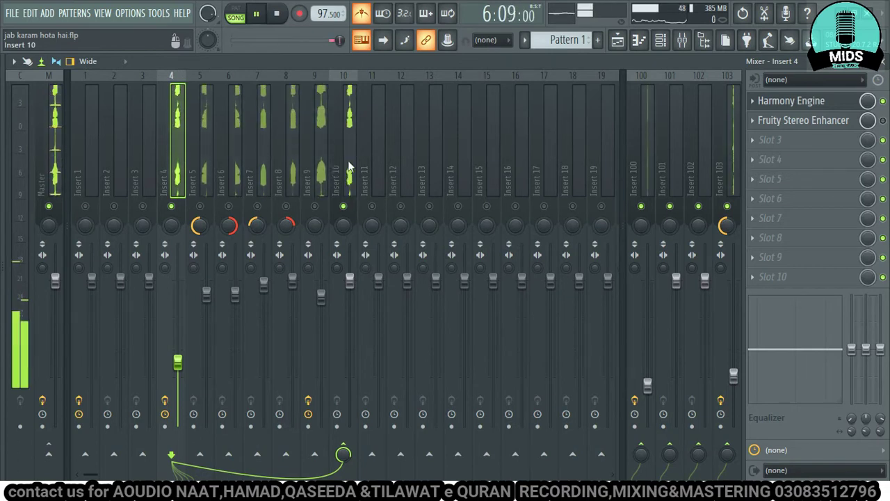
{"action": "key", "text": "space"}
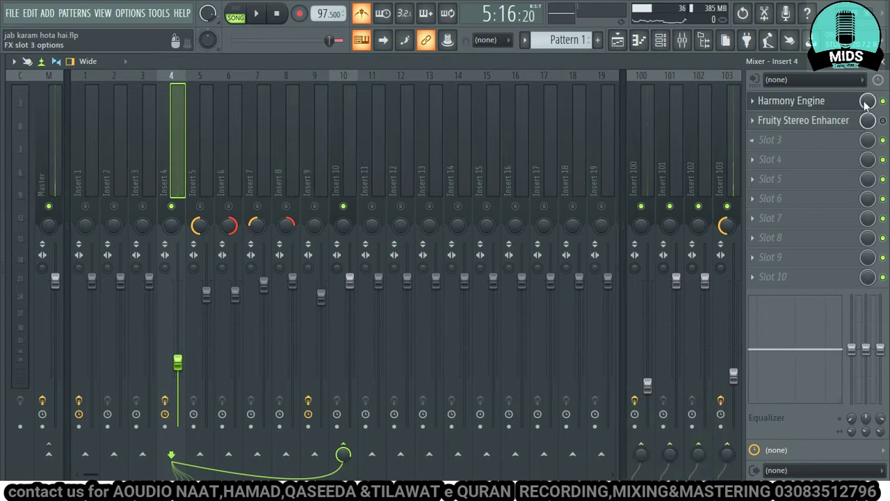
Re-enable Fruity Stereo Enhancer on Insert 4, review its settings, and audition the vocal with both effects
{"action": "left_click", "coordinate": [815, 122]}
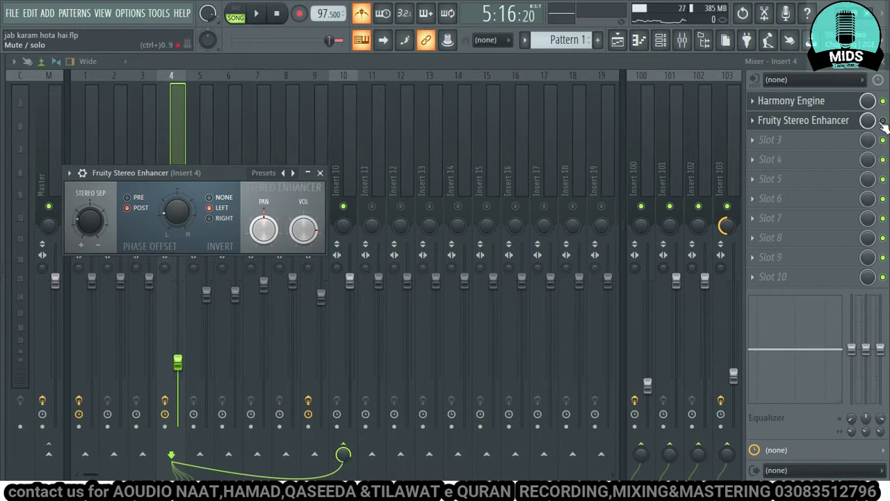
{"action": "left_click", "coordinate": [821, 127]}
{"action": "left_click", "coordinate": [815, 124]}
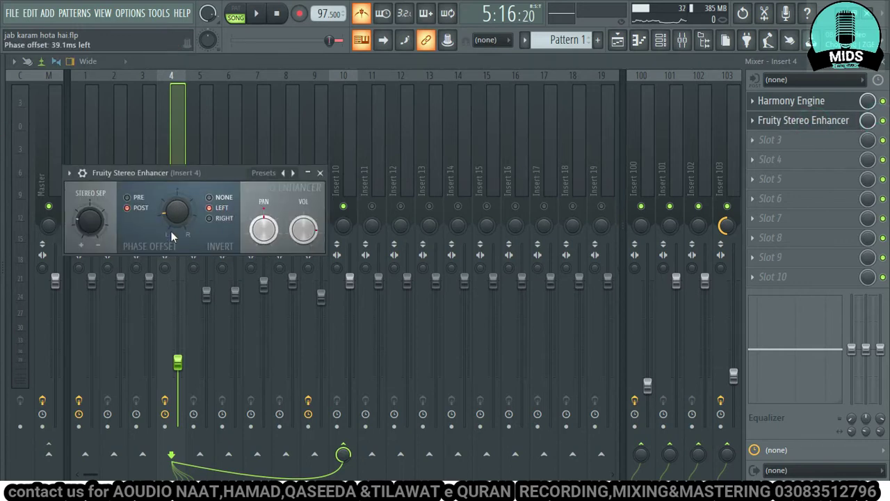
{"action": "left_click", "coordinate": [320, 173]}
{"action": "key", "text": "space"}
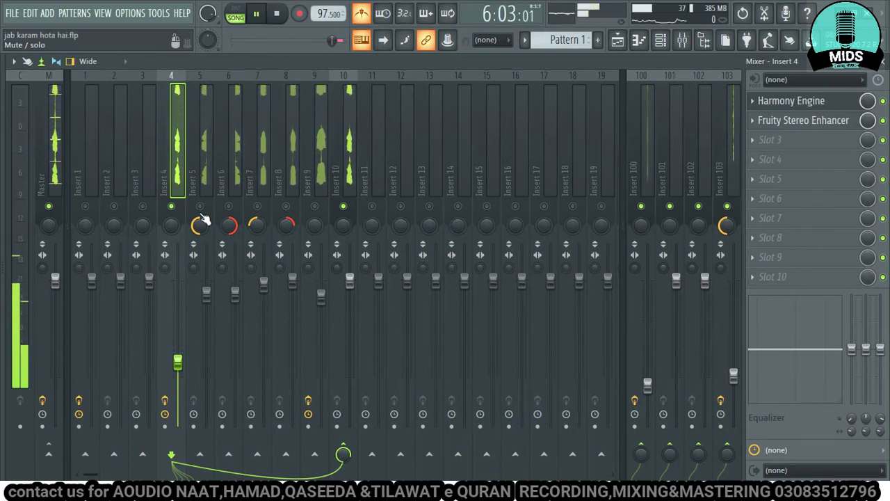
{"action": "key", "text": "space"}
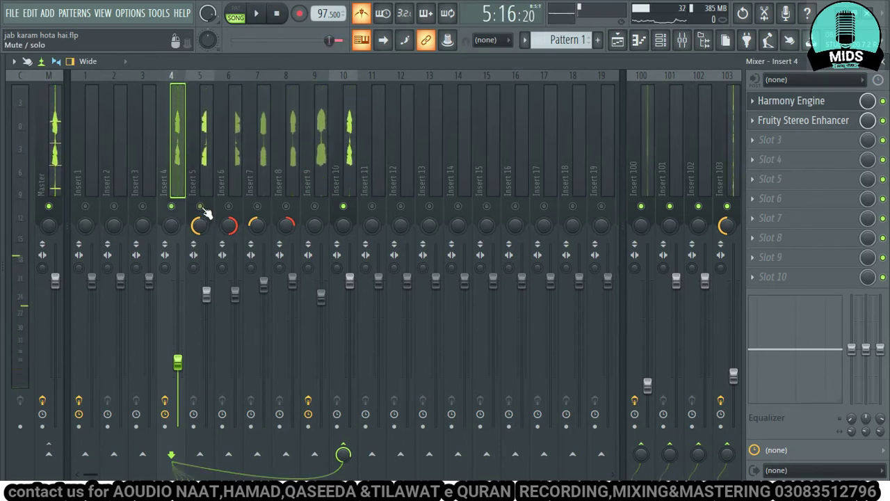
Solo Insert 5, check its left panning, and play back the vocal layer
{"action": "left_click", "coordinate": [199, 183]}
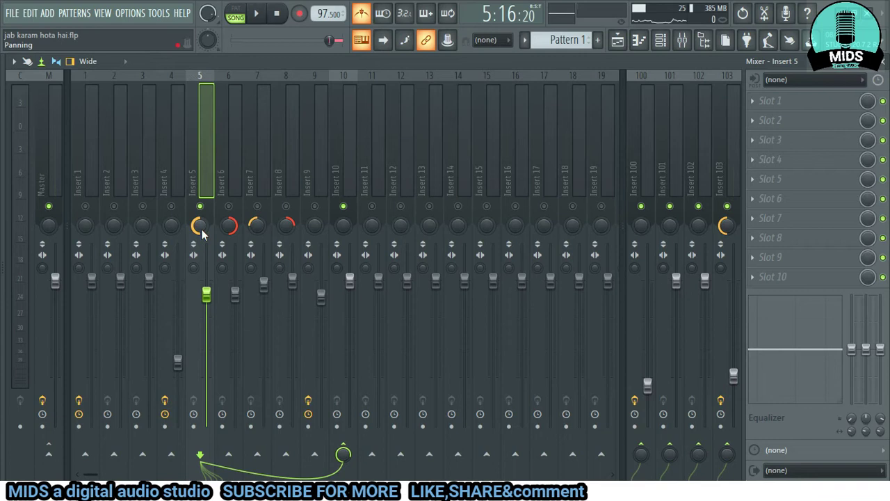
{"action": "left_click", "coordinate": [201, 230]}
{"action": "key", "text": "space"}
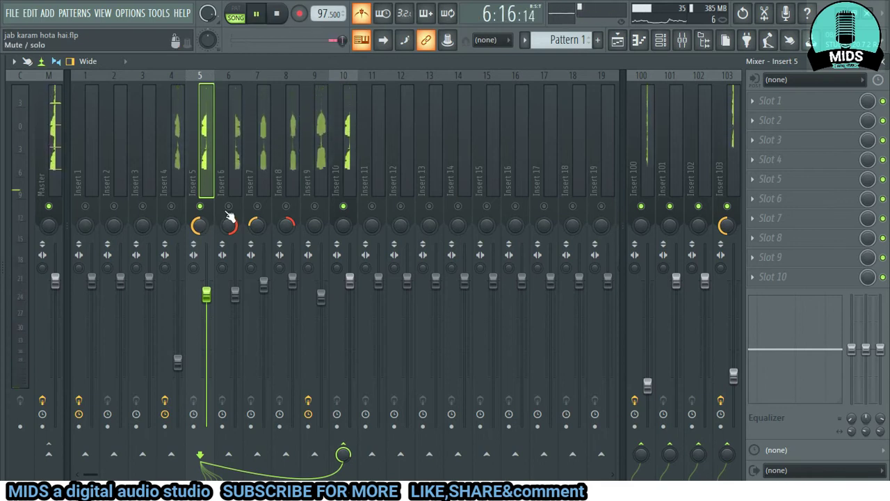
{"action": "key", "text": "space"}
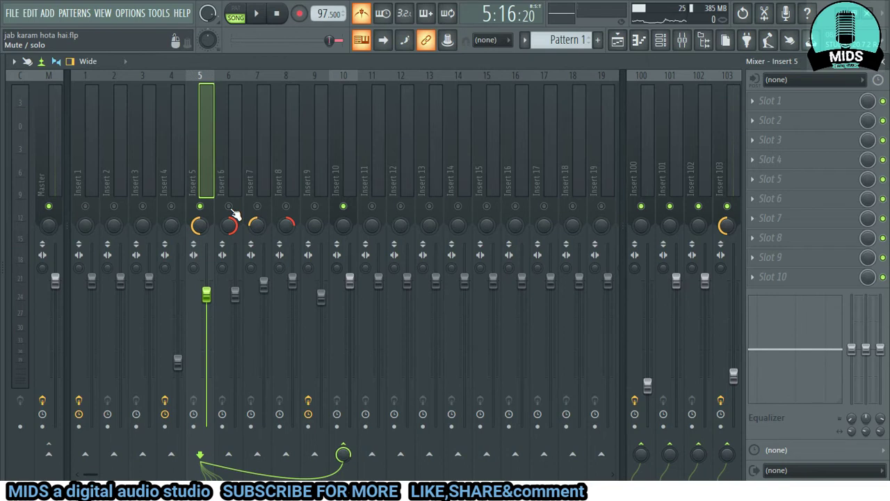
Solo Insert 6, check its right panning, and play back the vocal layer
{"action": "right_click", "coordinate": [230, 208]}
{"action": "left_click", "coordinate": [241, 162]}
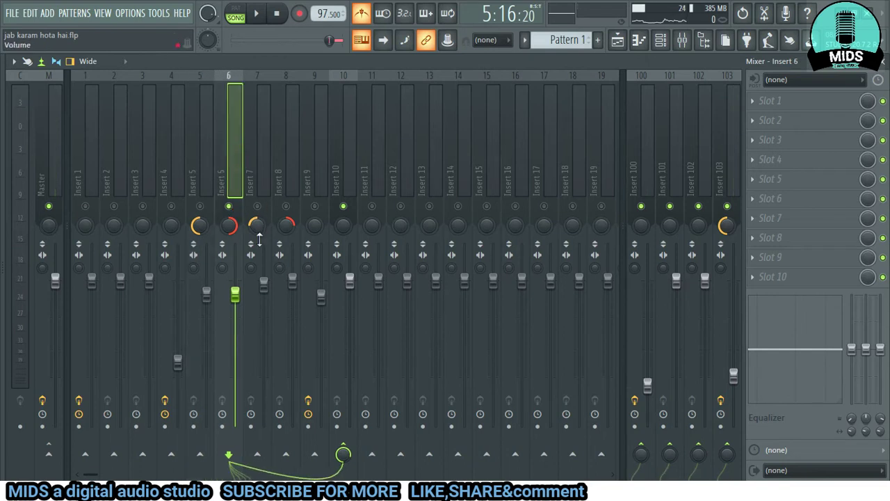
{"action": "left_click_drag", "start_coordinate": [232, 233], "coordinate": [231, 225]}
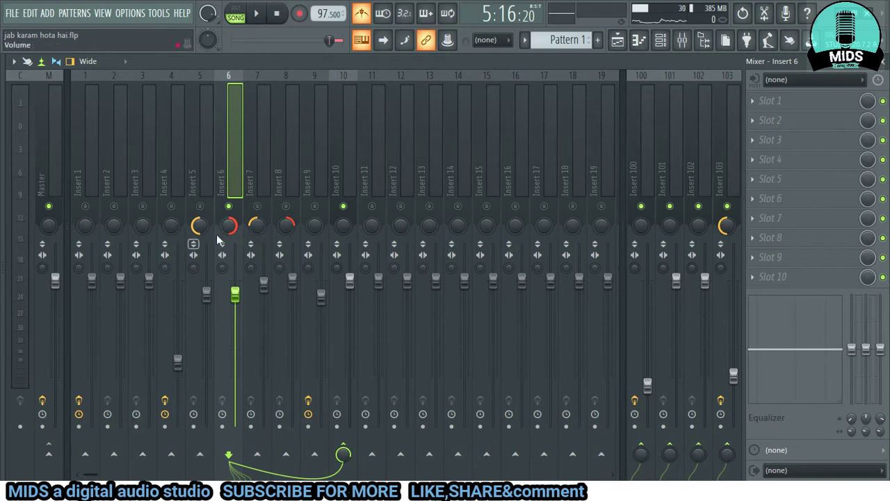
{"action": "key", "text": "space"}
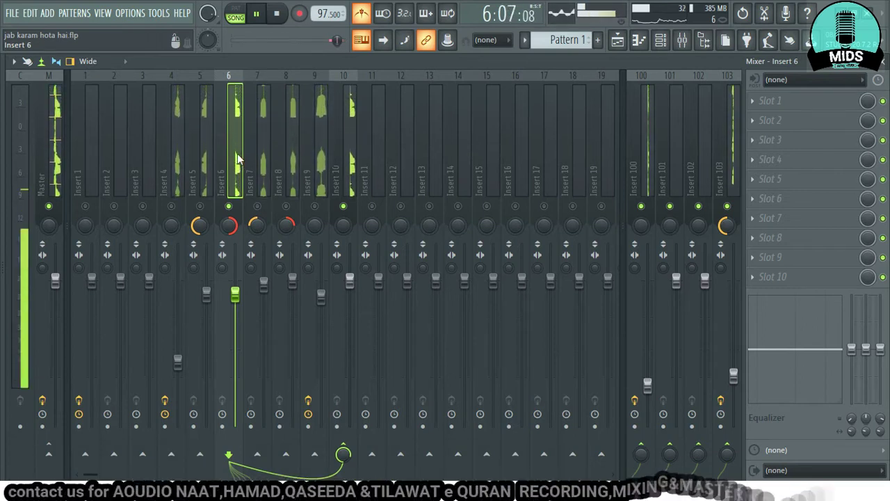
{"action": "key", "text": "space"}
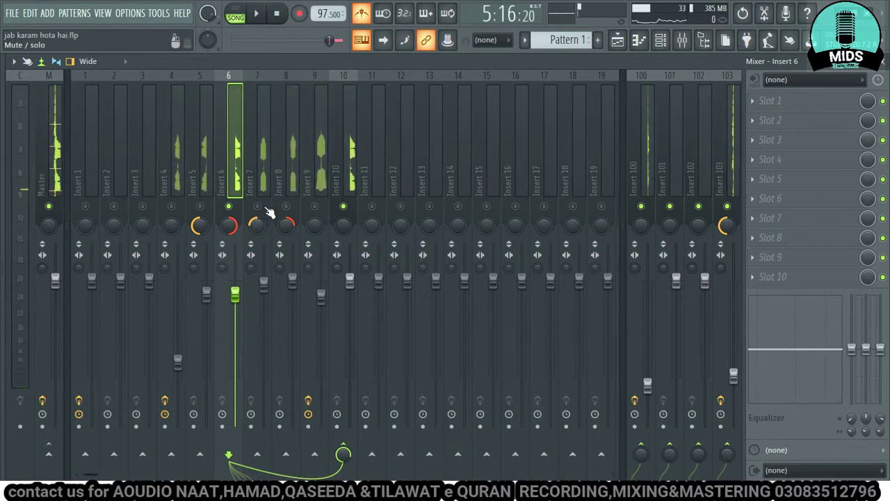
Solo Insert 7, check its partial left panning, and play back the vocal layer
{"action": "left_click", "coordinate": [264, 122]}
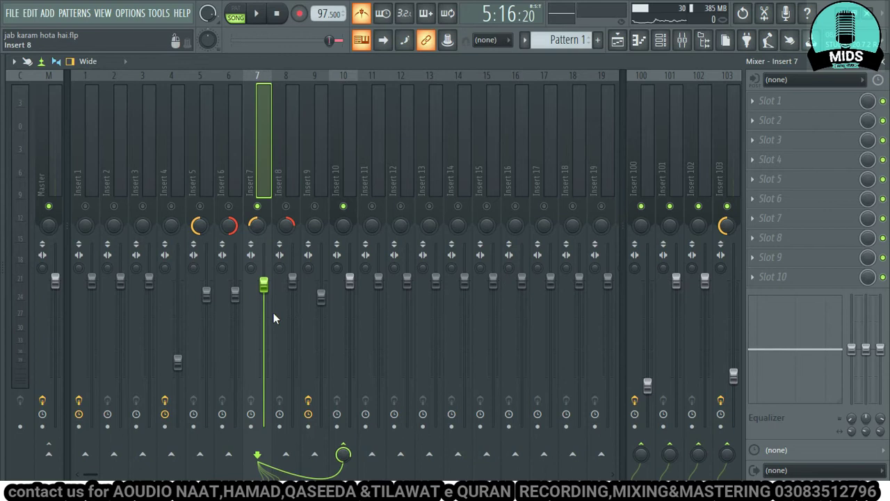
{"action": "key", "text": "space"}
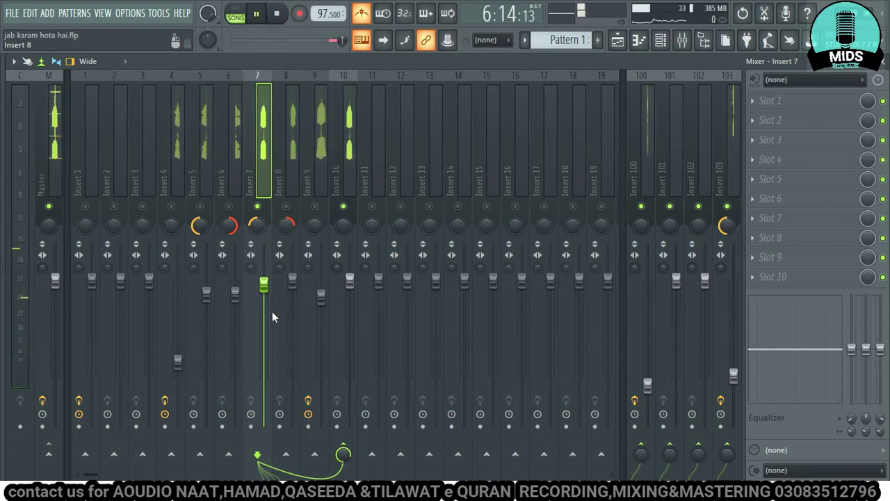
{"action": "key", "text": "space"}
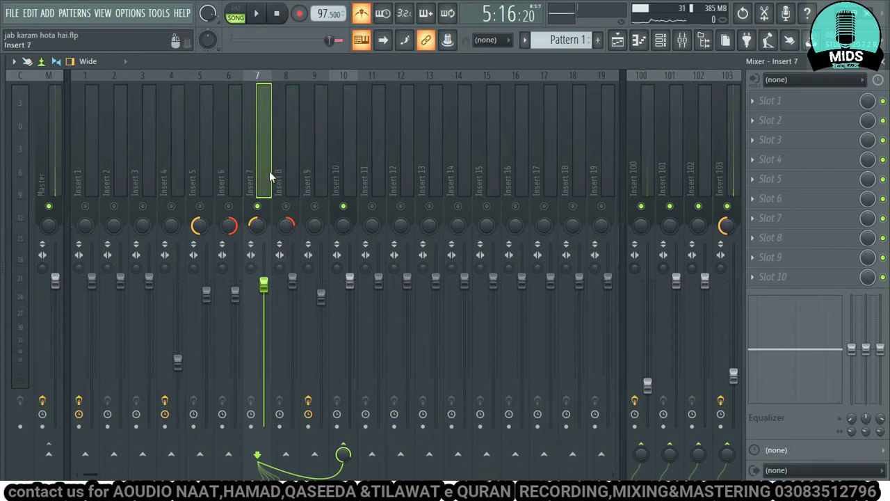
Compare the fader levels and panning of Inserts 5, 6 and 7 by selecting them in turn
{"action": "left_click", "coordinate": [175, 154]}
{"action": "left_click", "coordinate": [221, 148]}
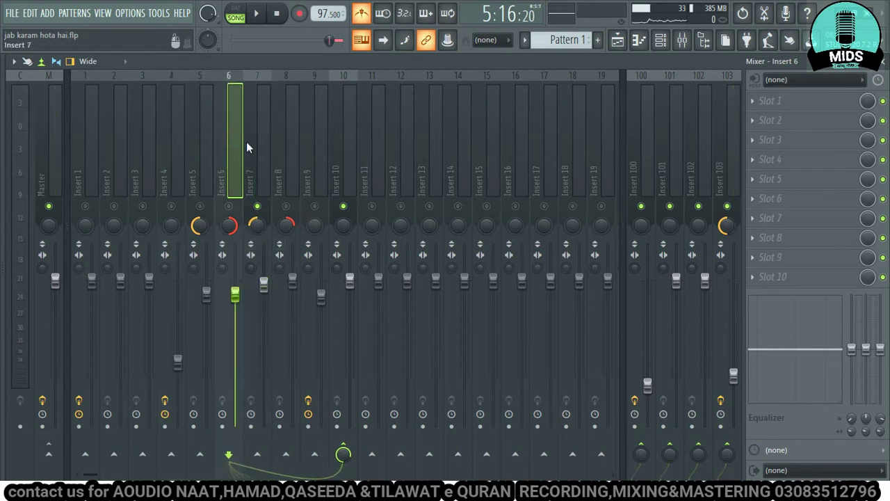
{"action": "left_click", "coordinate": [258, 143]}
{"action": "left_click", "coordinate": [233, 148]}
{"action": "left_click", "coordinate": [208, 177]}
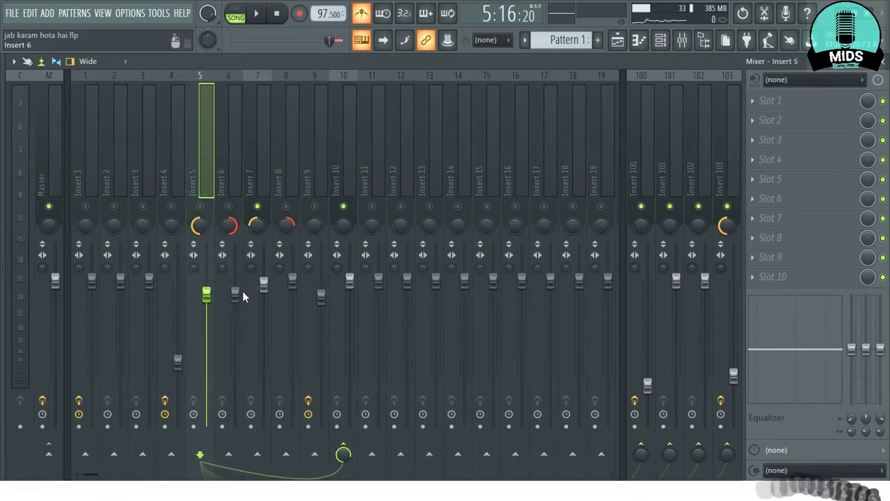
{"action": "left_click", "coordinate": [206, 293]}
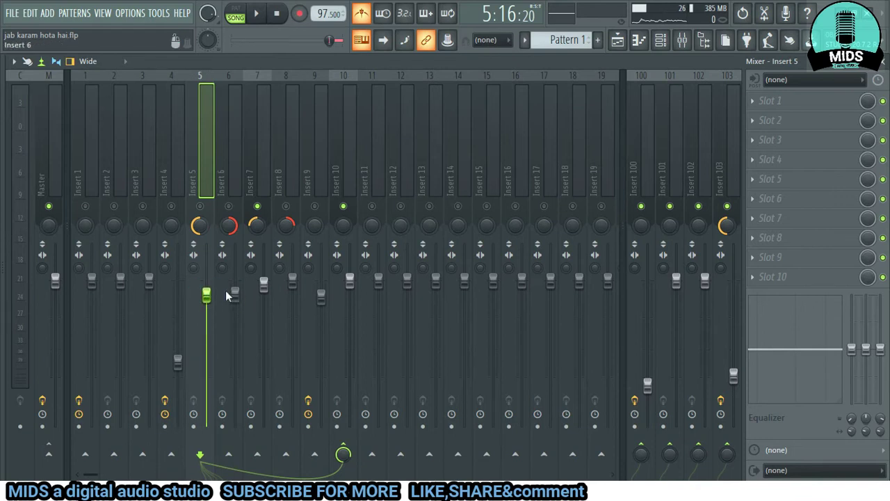
{"action": "left_click", "coordinate": [230, 151]}
{"action": "left_click", "coordinate": [260, 152]}
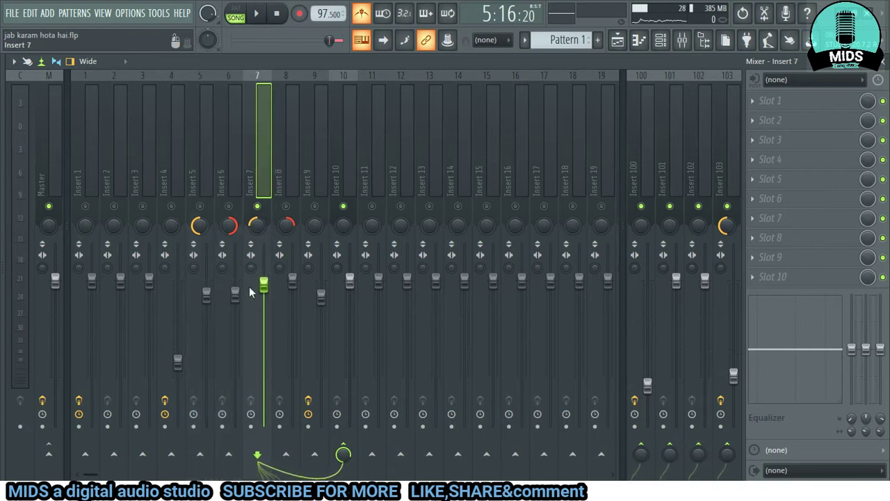
Solo Insert 8 and play back the layer, switching the solo to Insert 7 during playback for comparison
{"action": "left_click", "coordinate": [291, 158]}
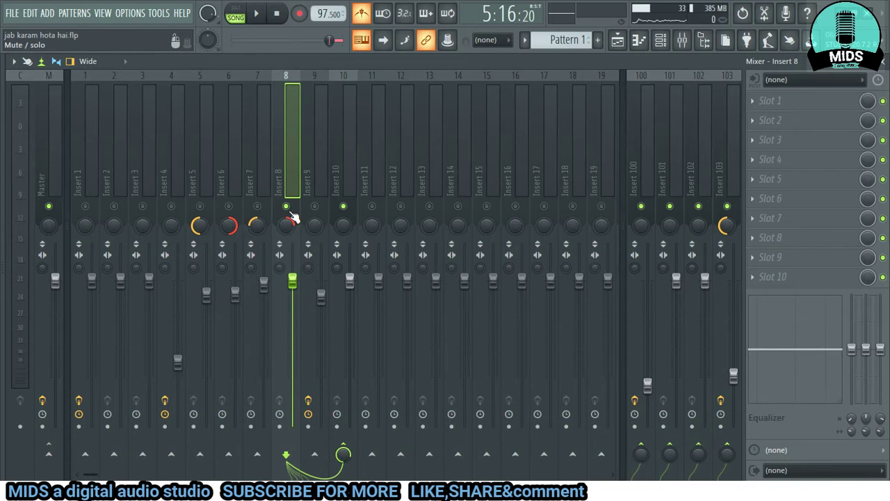
{"action": "key", "text": "space"}
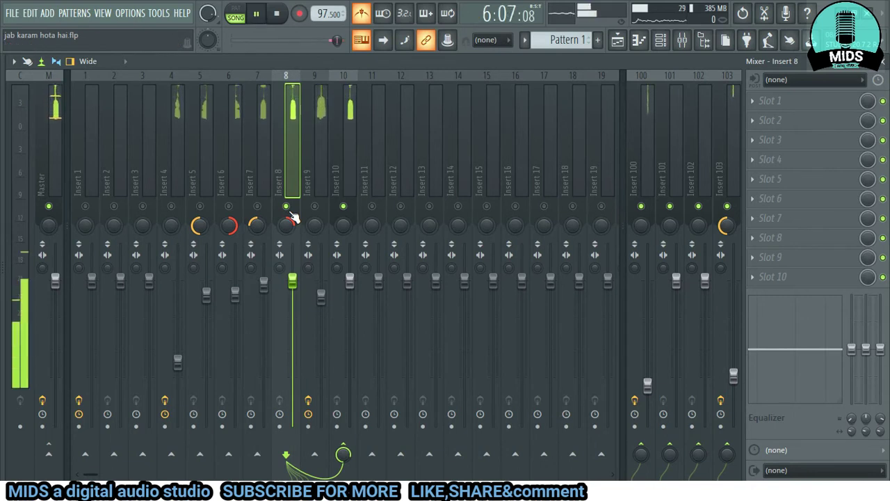
{"action": "left_click", "coordinate": [252, 142]}
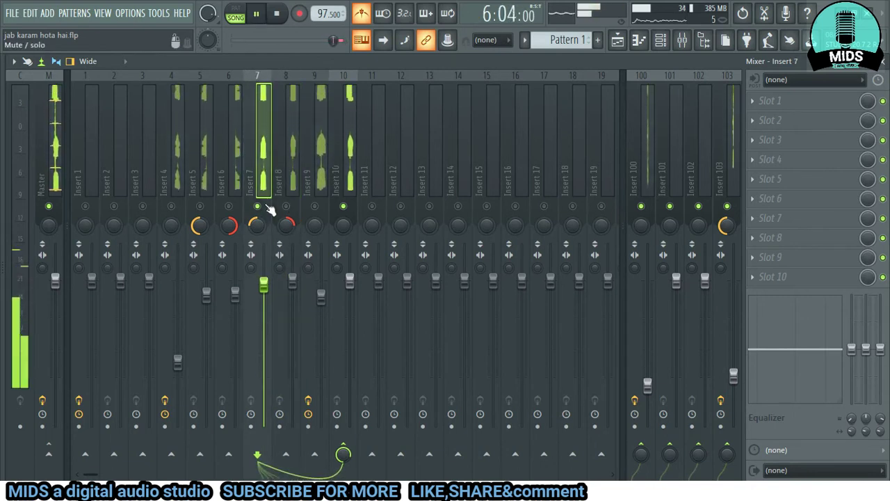
{"action": "key", "text": "space"}
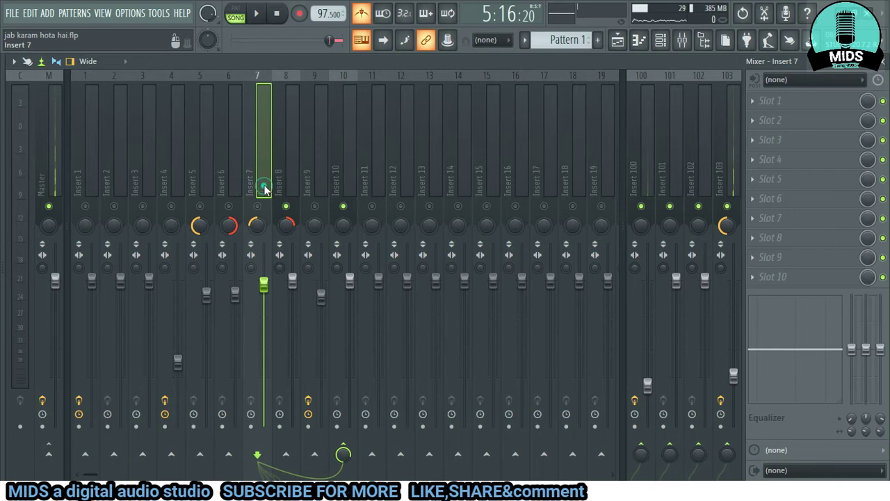
Play the Insert 7 layer soloed and switch the solo to Insert 8 to compare their left and right placement
{"action": "left_click", "coordinate": [290, 174]}
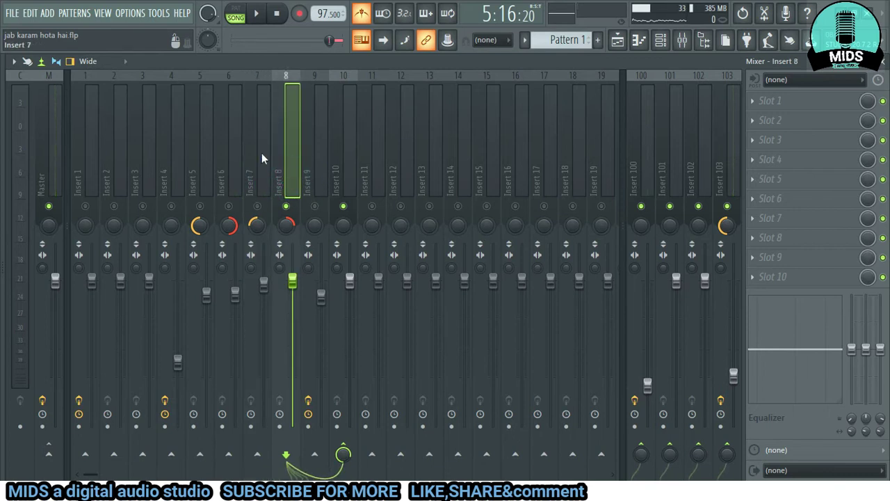
{"action": "left_click", "coordinate": [262, 159]}
{"action": "key", "text": "space"}
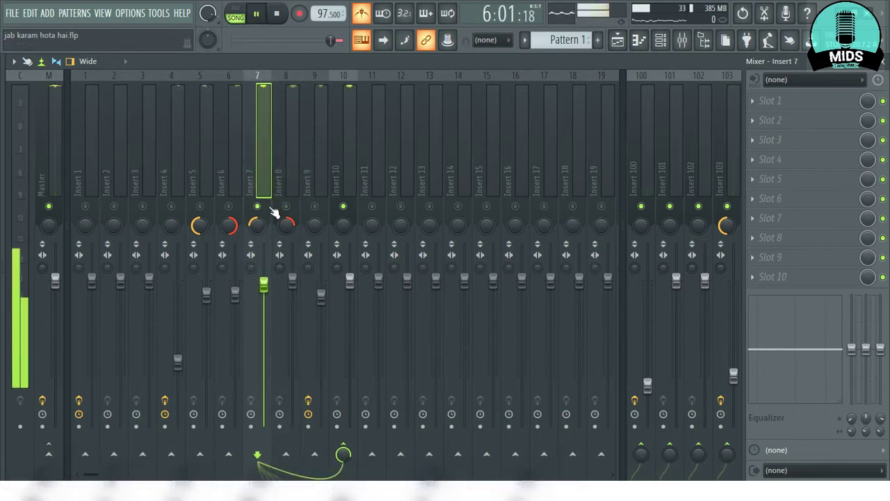
{"action": "right_click", "coordinate": [286, 206]}
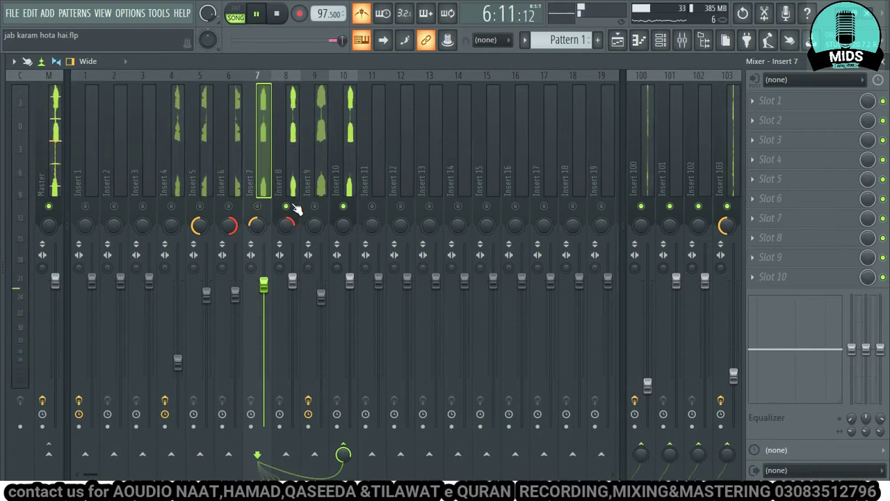
{"action": "key", "text": "space"}
Solo Insert 9 and raise its volume fader slightly
{"action": "left_click", "coordinate": [325, 143]}
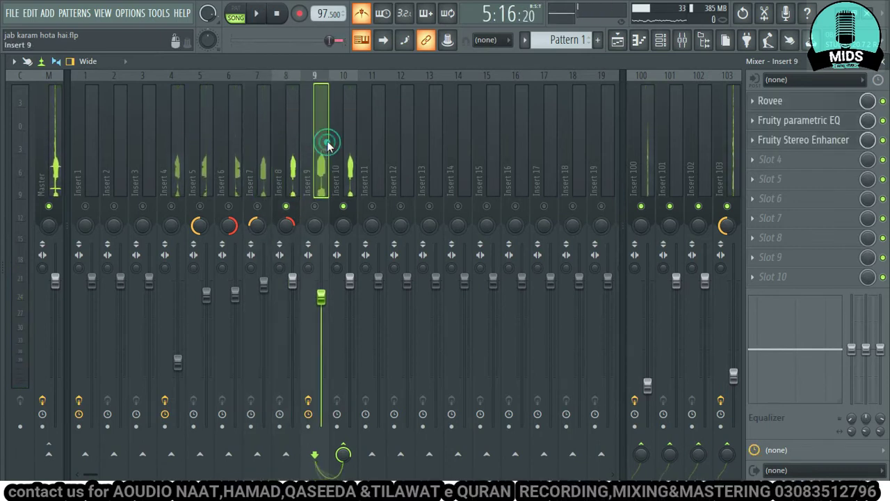
{"action": "right_click", "coordinate": [315, 207]}
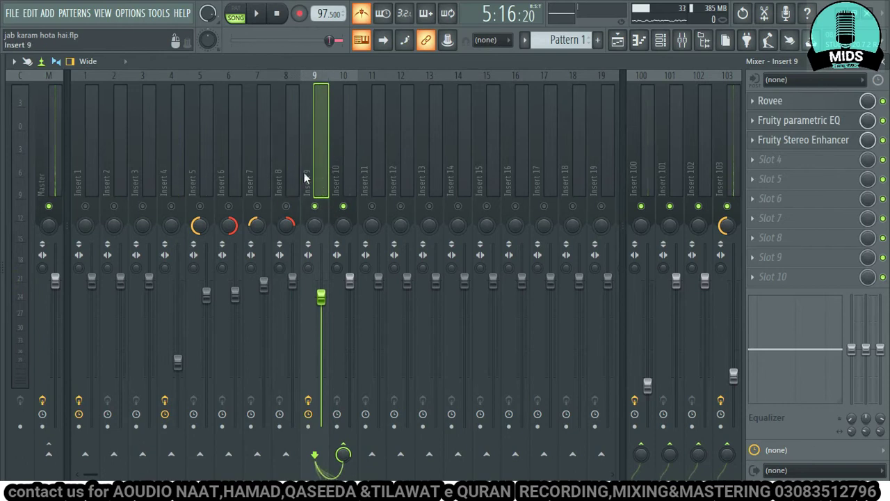
{"action": "left_click", "coordinate": [325, 297]}
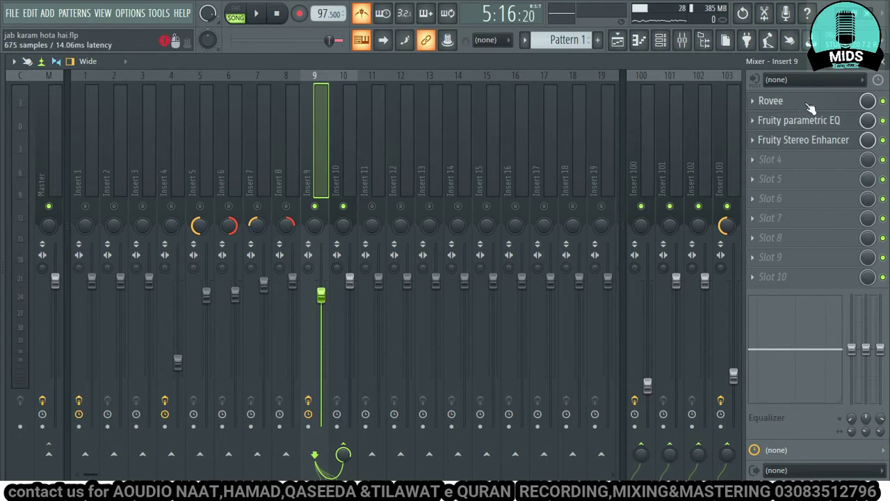
Disable Rovee, Fruity parametric EQ and Fruity Stereo Enhancer on Insert 9, and audition the dry vocal
{"action": "left_click", "coordinate": [883, 102]}
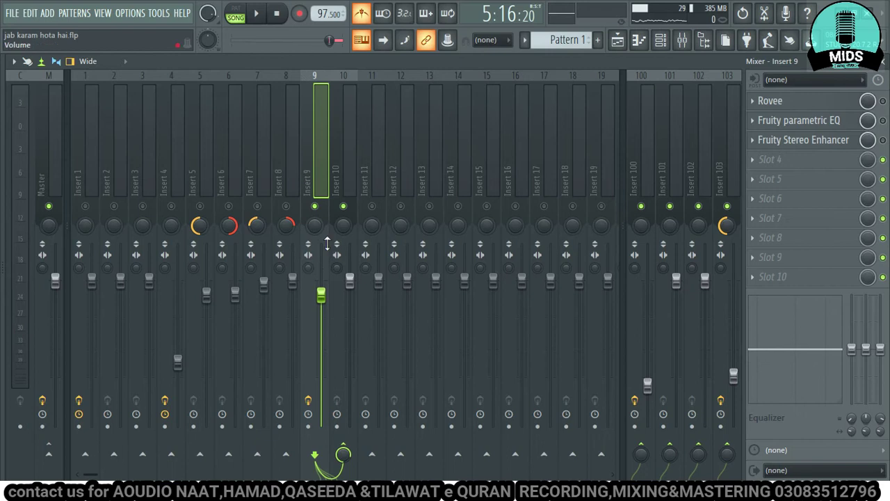
{"action": "key", "text": "space"}
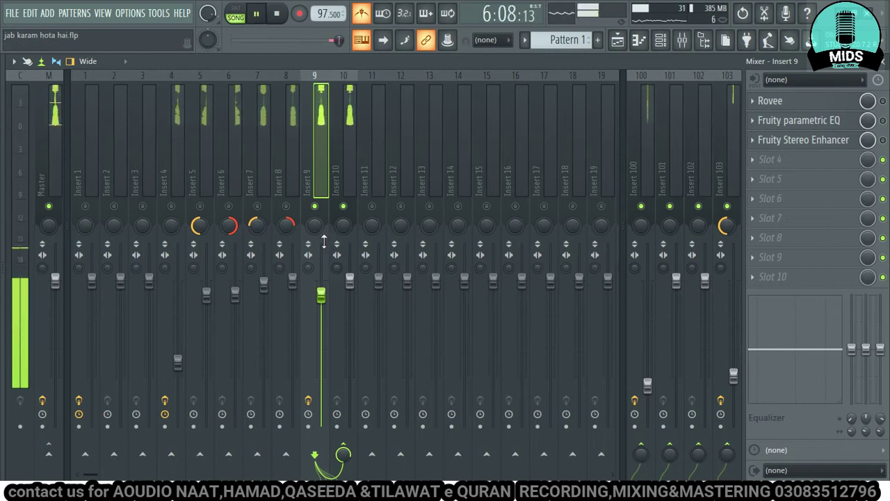
{"action": "key", "text": "space"}
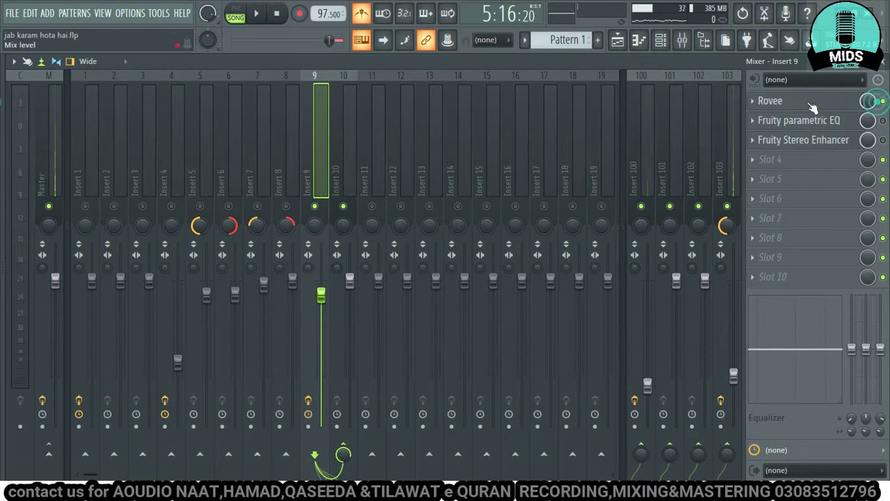
Re-enable Rovee on Insert 9, review its formant, pitch and mix settings, and audition the vocal with it
{"action": "left_click", "coordinate": [793, 101]}
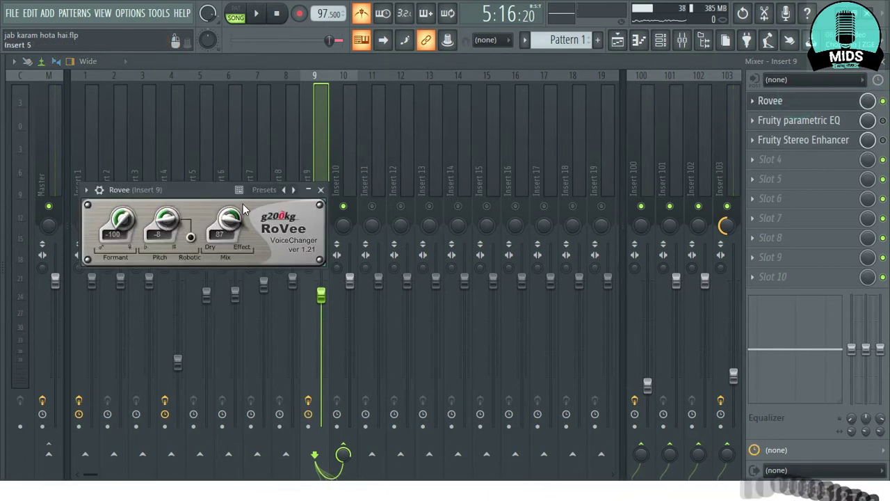
{"action": "left_click", "coordinate": [321, 189]}
{"action": "key", "text": "space"}
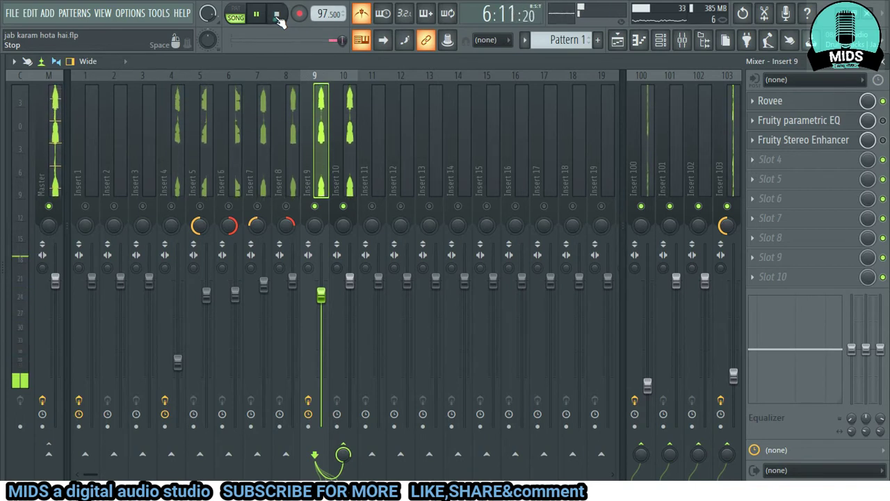
{"action": "left_click", "coordinate": [277, 14]}
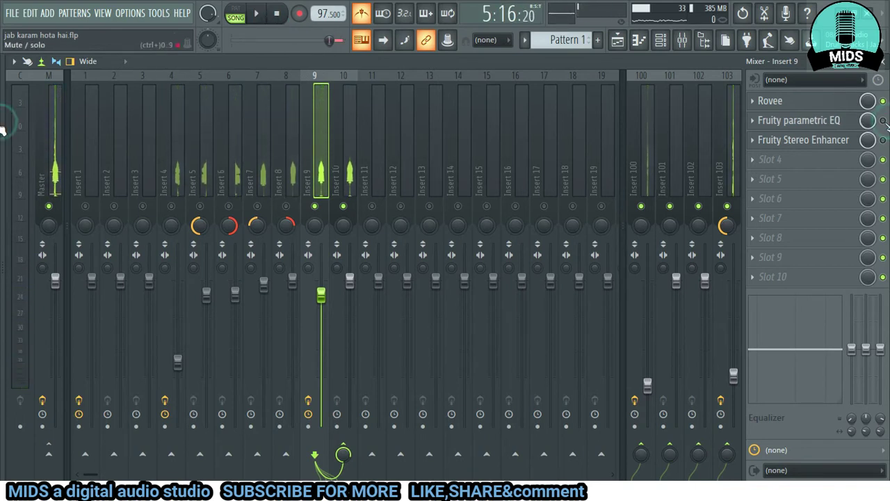
Re-enable Fruity parametric EQ on Insert 9, review its band levels, and audition the vocal with the EQ added
{"action": "left_click", "coordinate": [845, 123]}
{"action": "left_click_drag", "start_coordinate": [194, 209], "coordinate": [342, 186]}
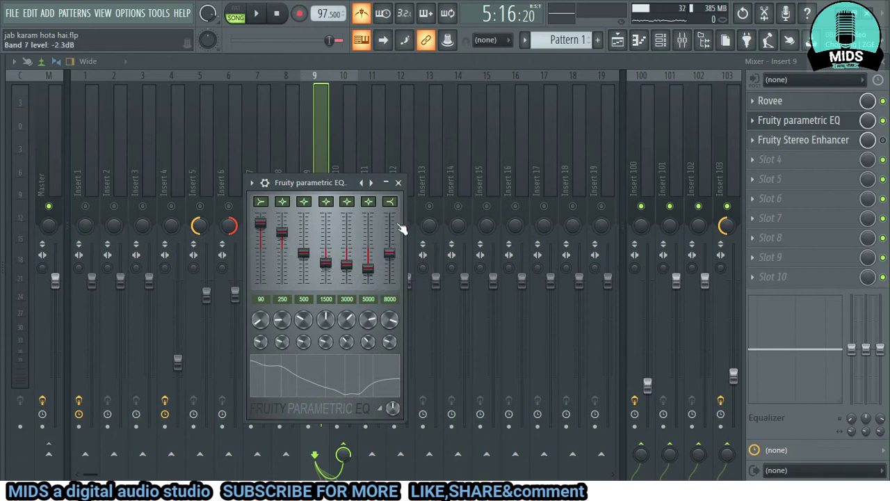
{"action": "left_click", "coordinate": [397, 182]}
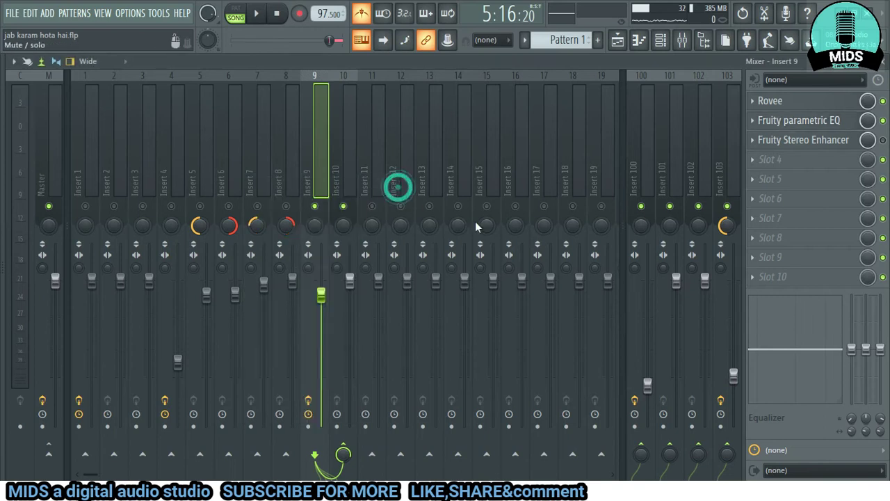
{"action": "left_click", "coordinate": [262, 16]}
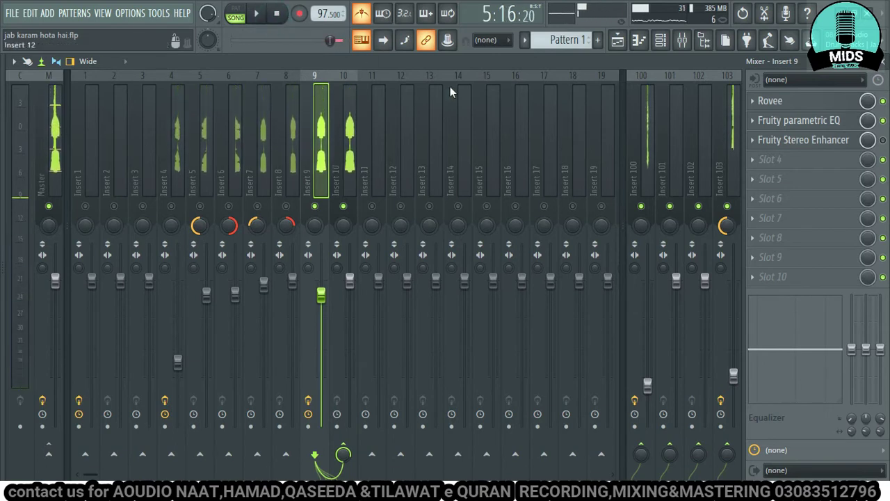
Re-enable Fruity Stereo Enhancer on Insert 9, review its stereo separation, and audition the vocal with all three effects
{"action": "left_click", "coordinate": [820, 142]}
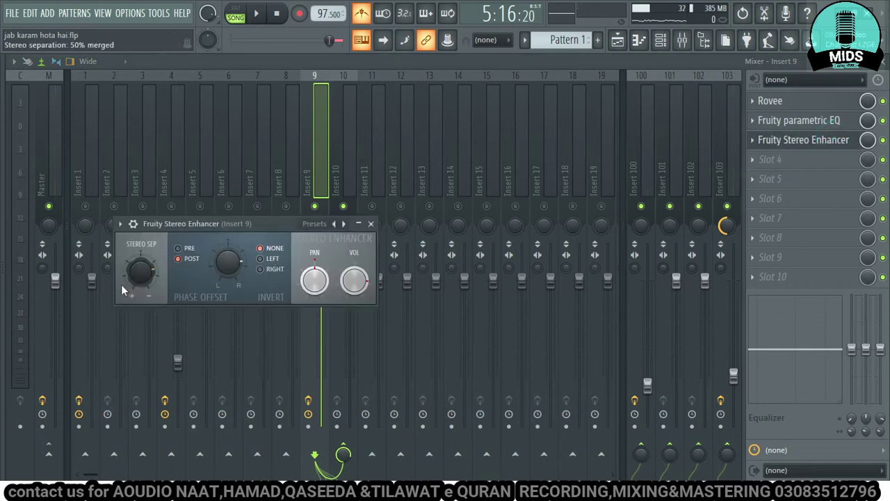
{"action": "left_click", "coordinate": [371, 224]}
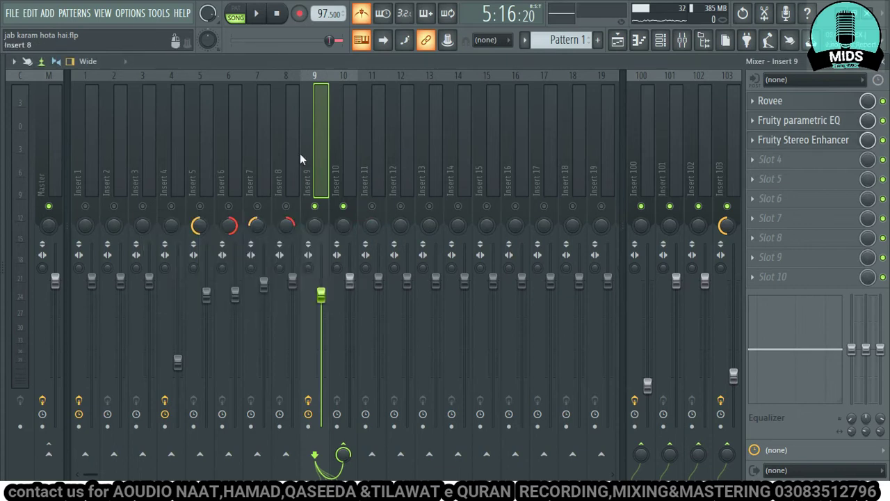
{"action": "left_click", "coordinate": [259, 18]}
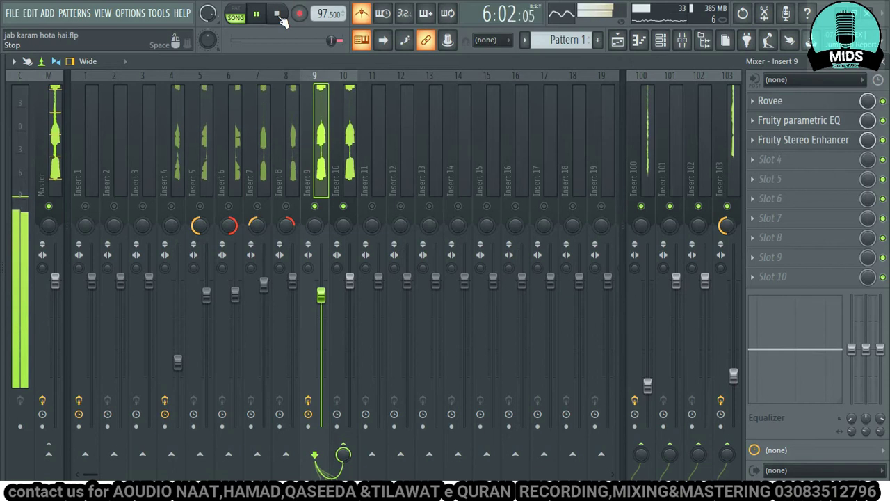
{"action": "left_click", "coordinate": [276, 14]}
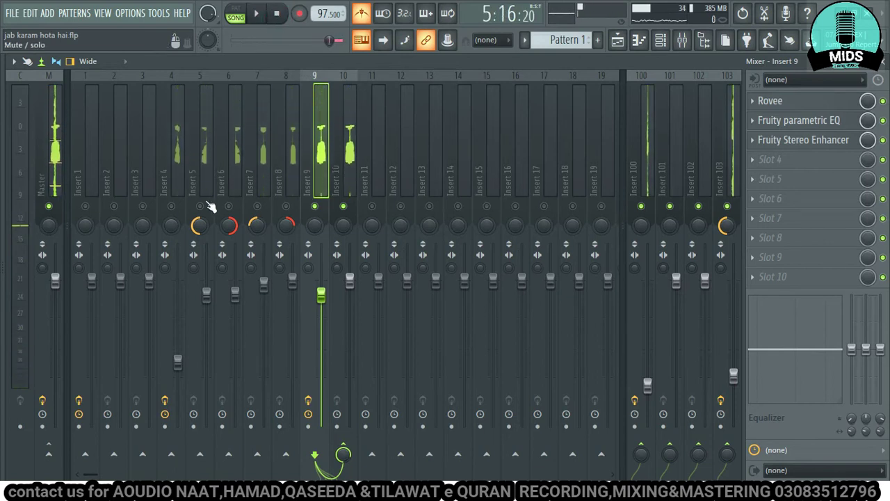
Check Insert 10's equalizer and send routing, and review the Fruity Convolver reverb on Insert 100
{"action": "left_click", "coordinate": [342, 160]}
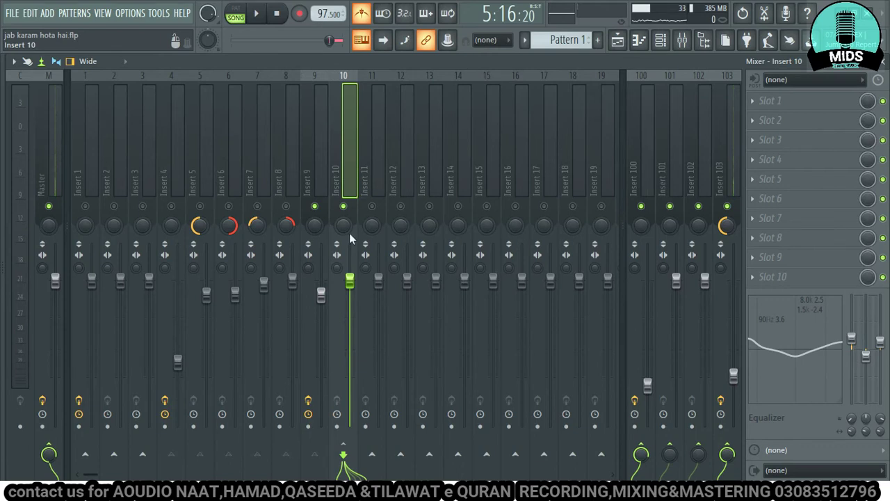
{"action": "left_click", "coordinate": [648, 156]}
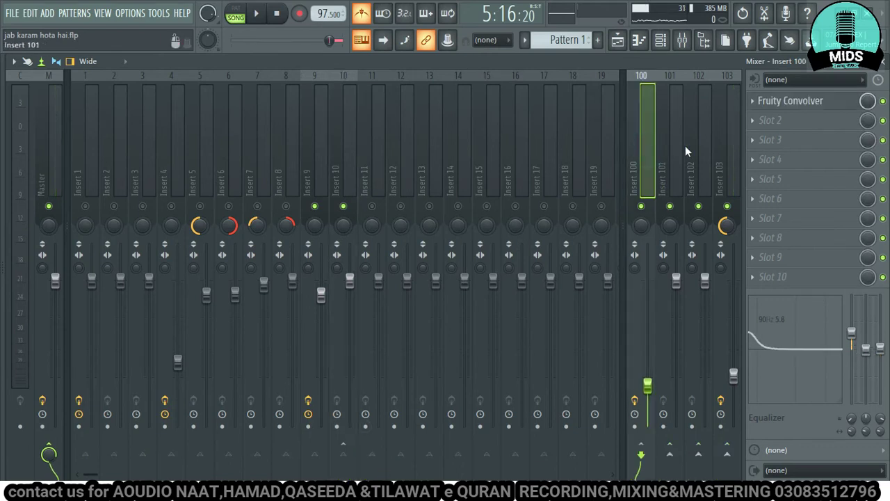
{"action": "left_click", "coordinate": [793, 102]}
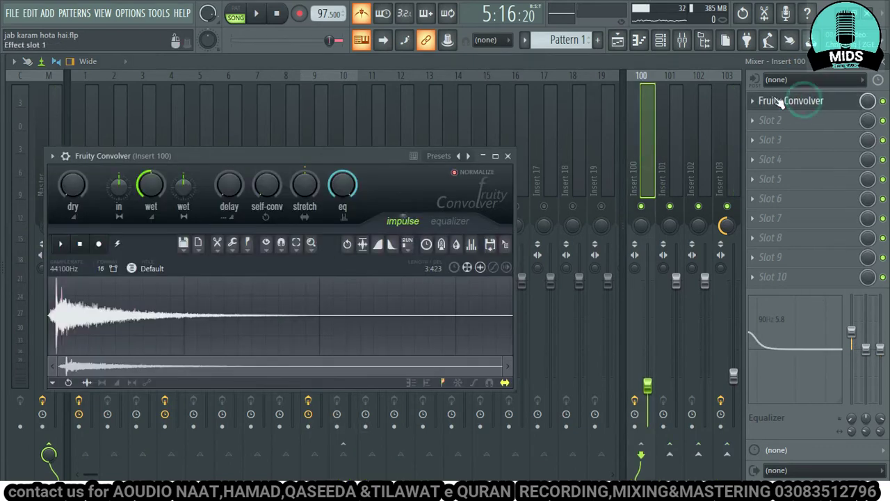
{"action": "left_click", "coordinate": [508, 156]}
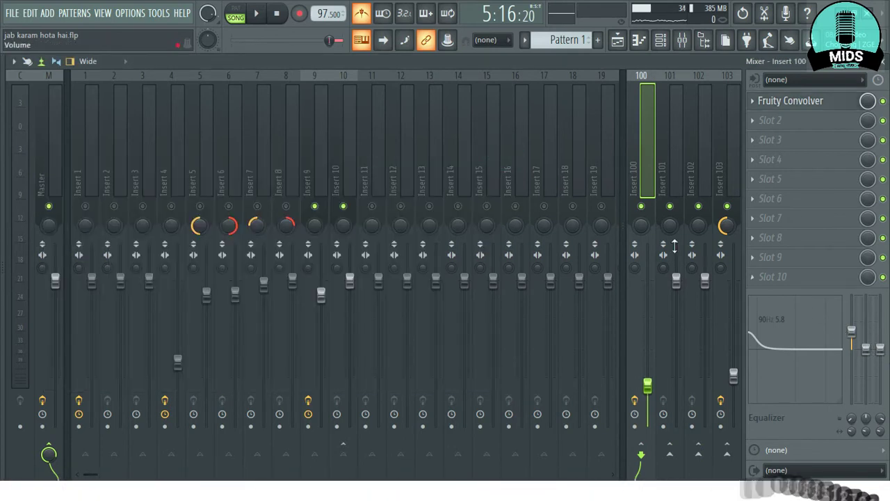
Review the delay, feedback and filter settings of H-Delay on Insert 103, and close the plugin window
{"action": "left_click", "coordinate": [724, 154]}
{"action": "left_click", "coordinate": [828, 100]}
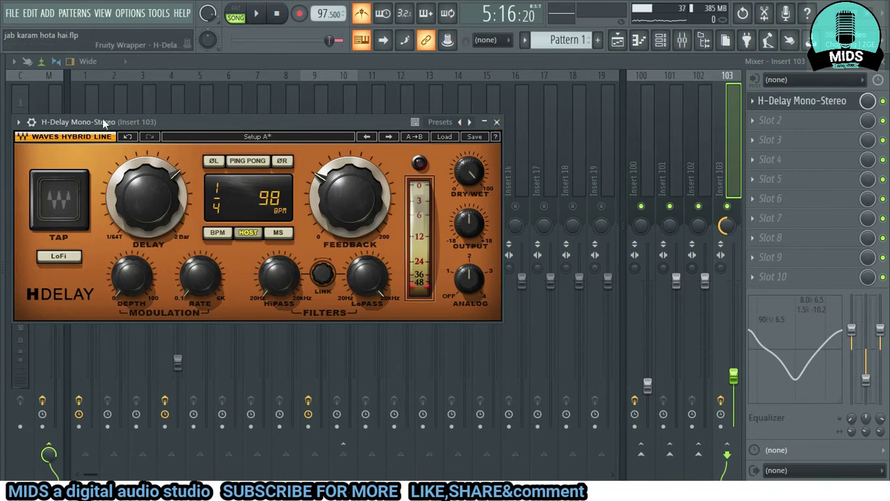
{"action": "left_click_drag", "start_coordinate": [102, 118], "coordinate": [268, 133]}
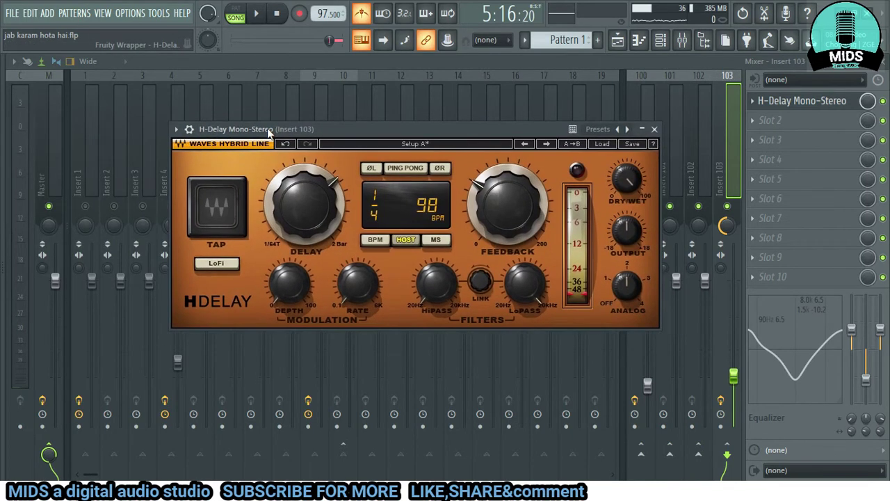
{"action": "left_click", "coordinate": [653, 130]}
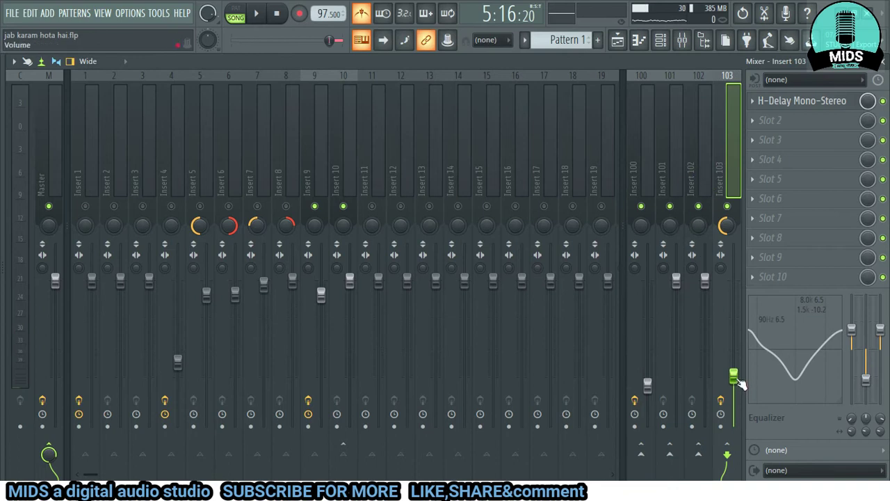
Unsolo the mixer so every insert is active, and audition the full layered vocal mix with Insert 4 selected
{"action": "right_click", "coordinate": [344, 207]}
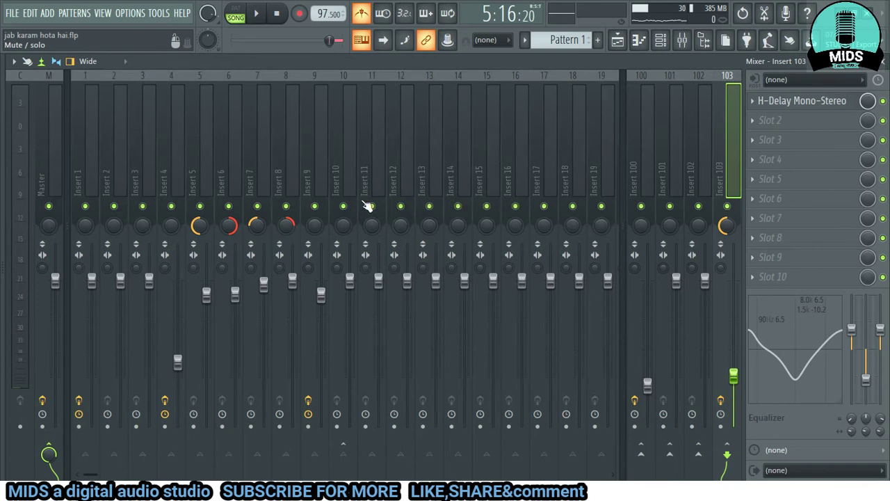
{"action": "left_click", "coordinate": [264, 21]}
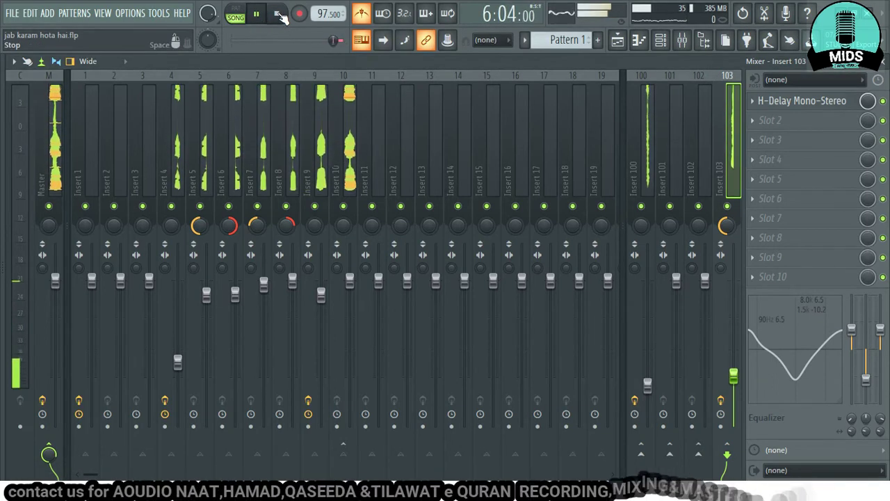
{"action": "left_click", "coordinate": [178, 139]}
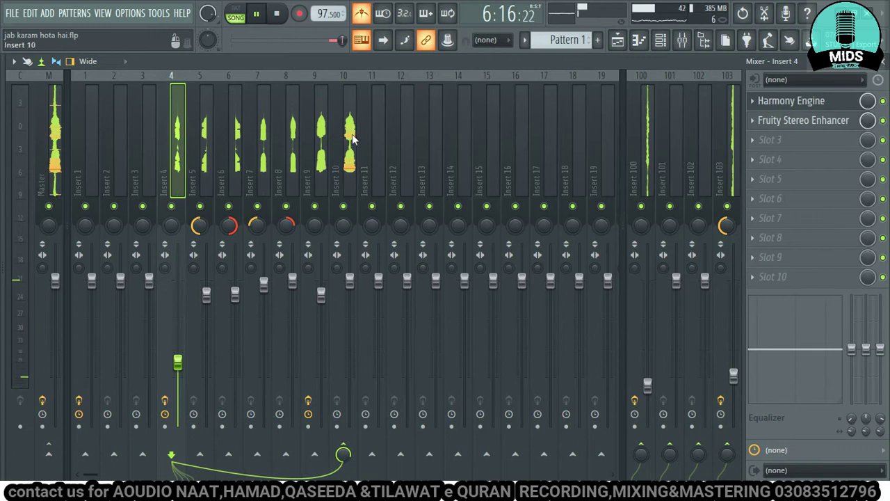
{"action": "left_click", "coordinate": [280, 15]}
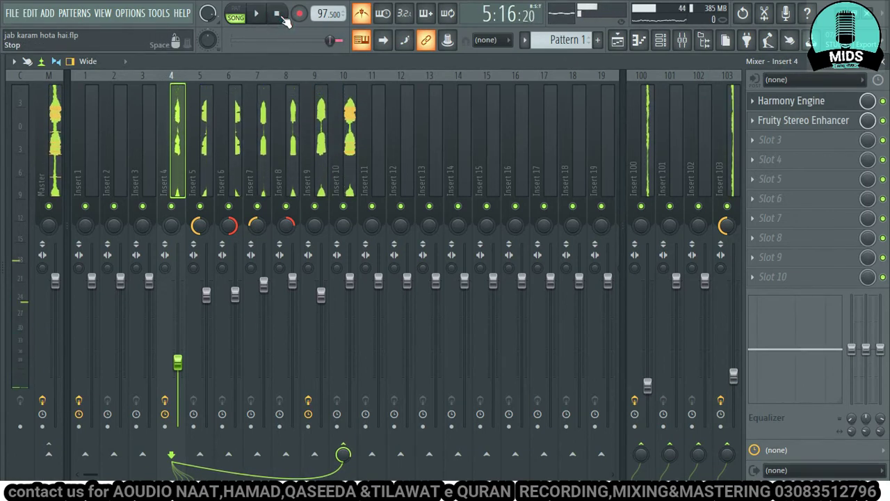
Disable Harmony Engine on Insert 4, solo that insert, and audition its vocal without the harmony effect
{"action": "left_click", "coordinate": [198, 172]}
{"action": "left_click", "coordinate": [240, 172]}
{"action": "left_click", "coordinate": [193, 173]}
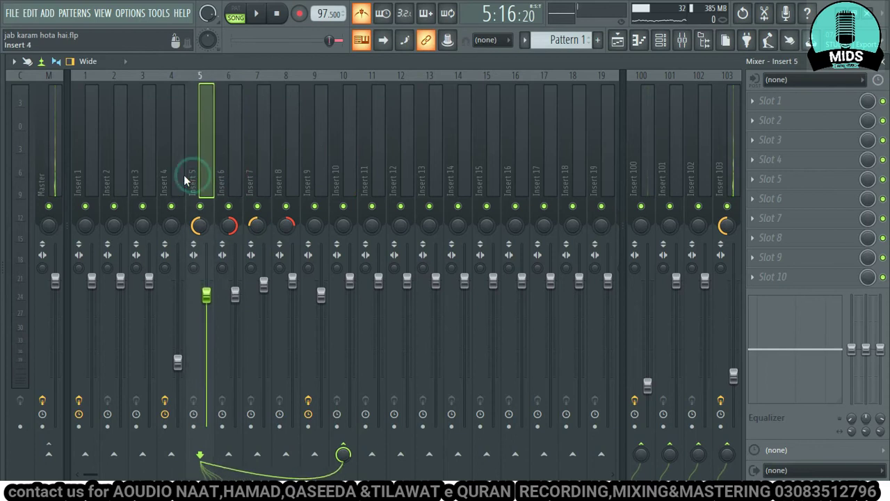
{"action": "left_click", "coordinate": [176, 179]}
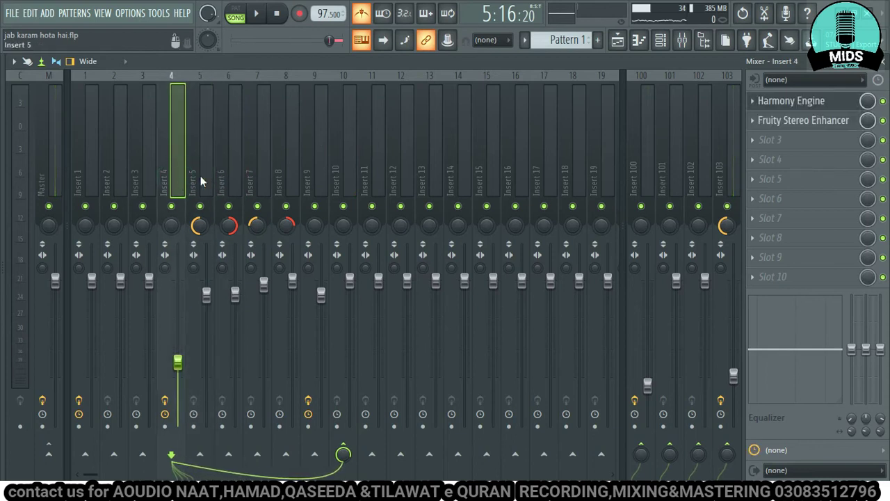
{"action": "left_click", "coordinate": [883, 101]}
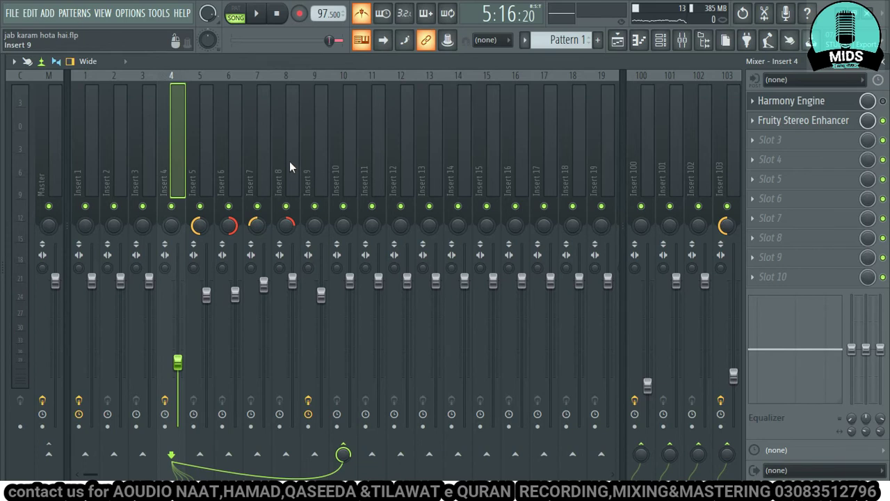
{"action": "right_click", "coordinate": [173, 208]}
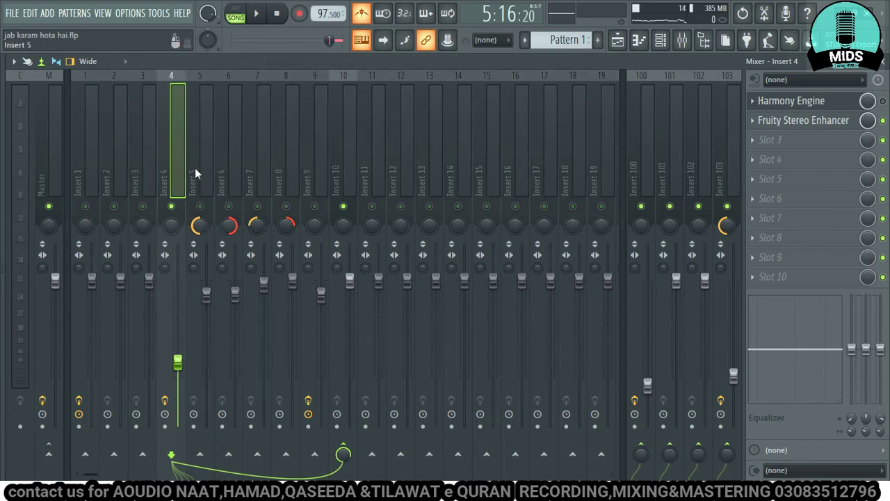
{"action": "left_click", "coordinate": [257, 14]}
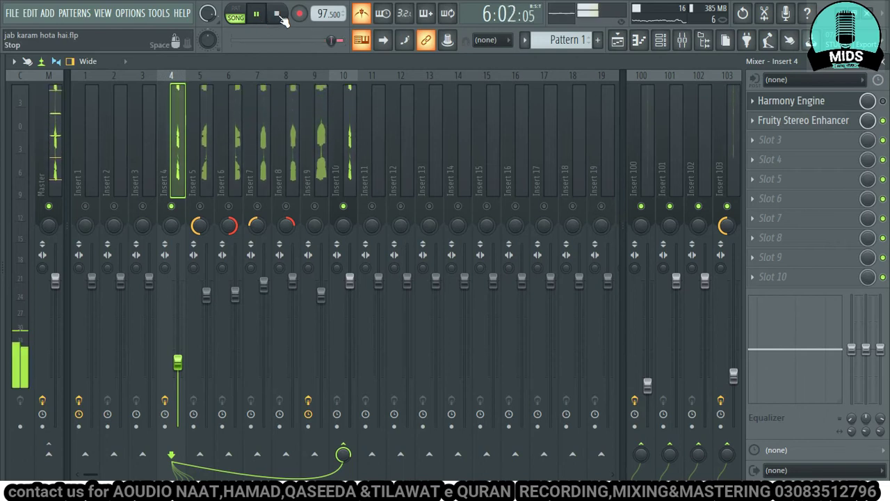
{"action": "left_click", "coordinate": [278, 14]}
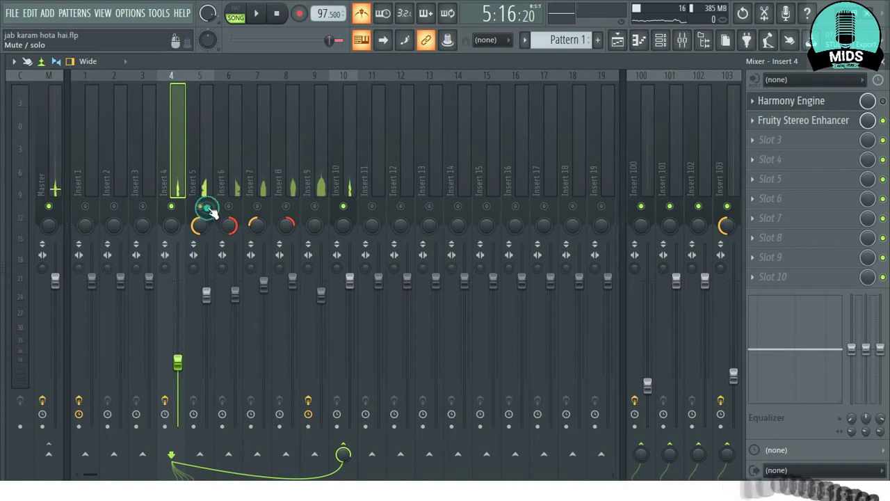
Unmute Insert 5 alongside Insert 4, and audition the two vocal layers together
{"action": "left_click", "coordinate": [206, 177]}
{"action": "left_click", "coordinate": [182, 152]}
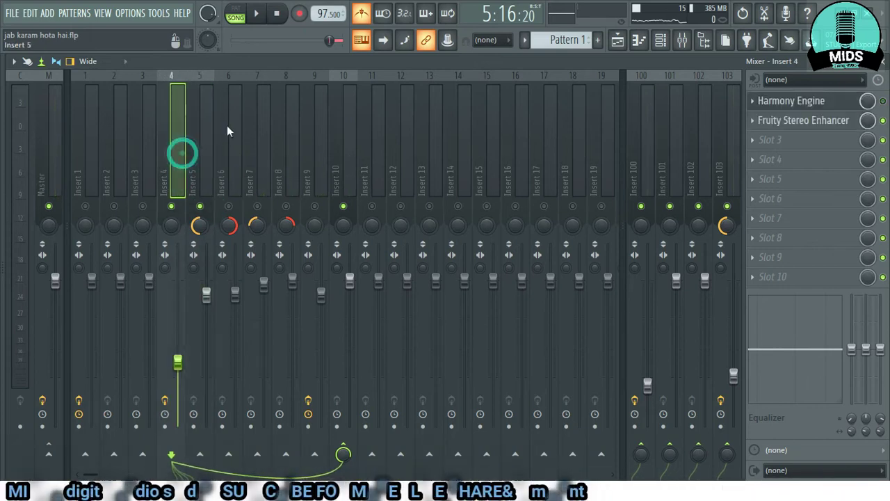
{"action": "left_click", "coordinate": [259, 15]}
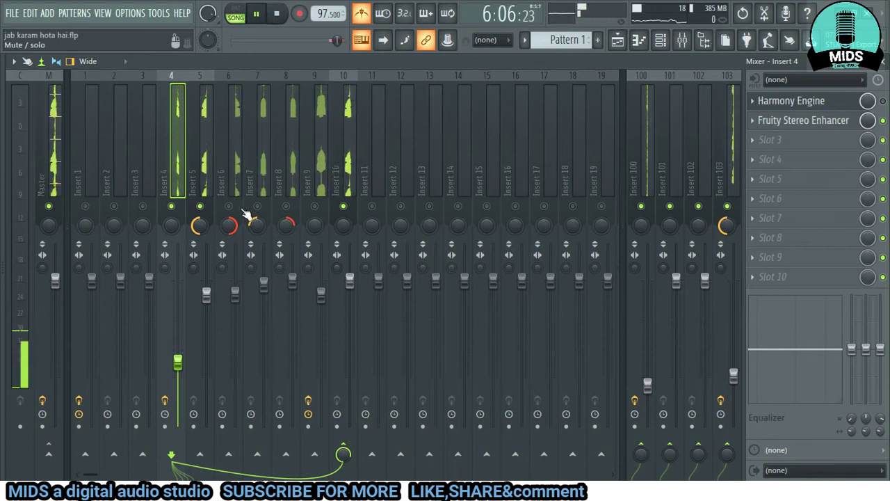
{"action": "key", "text": "space"}
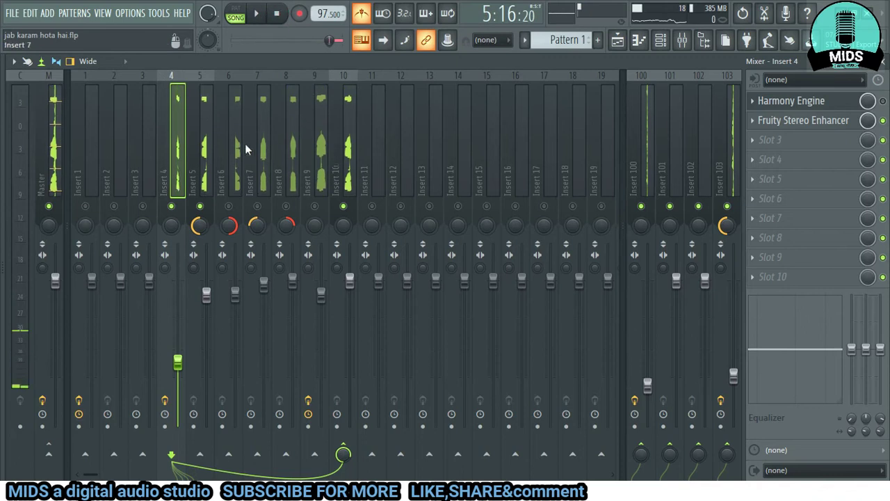
Unmute Insert 6 as well, compare its effect slots with Insert 4, and start auditioning the three vocal layers
{"action": "left_click", "coordinate": [229, 206]}
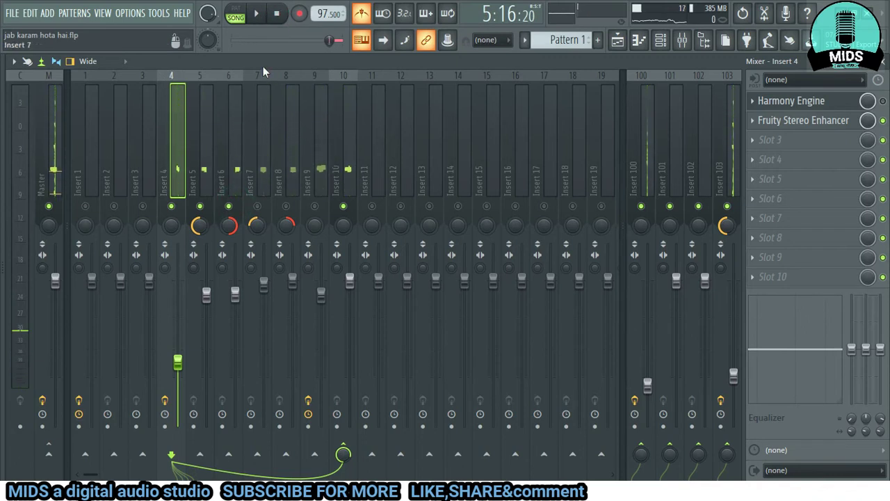
{"action": "left_click", "coordinate": [223, 140]}
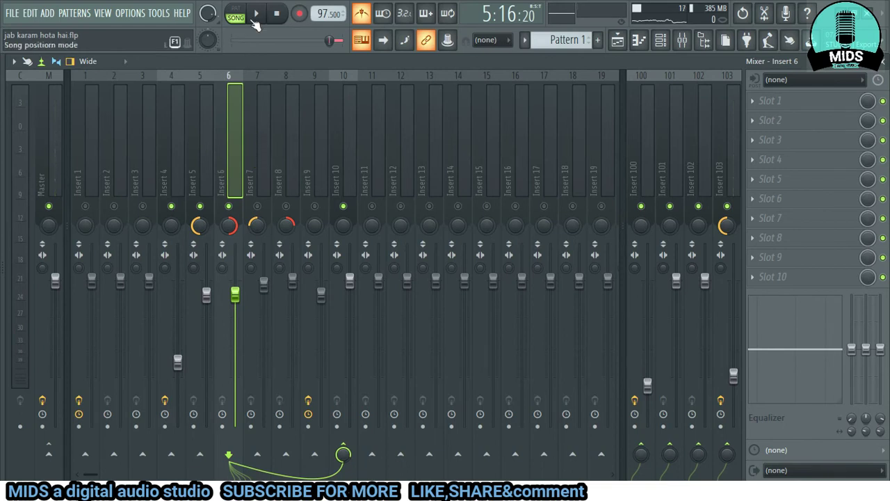
{"action": "left_click", "coordinate": [188, 130]}
{"action": "left_click", "coordinate": [182, 124]}
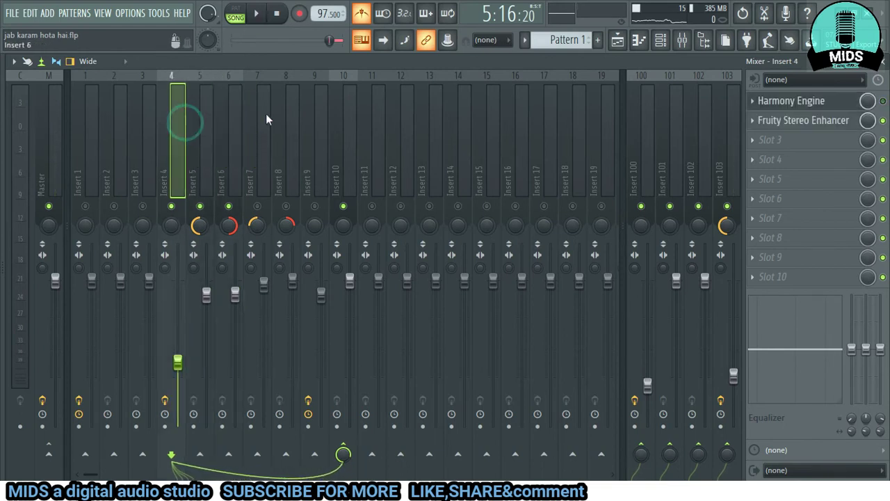
{"action": "left_click", "coordinate": [219, 128]}
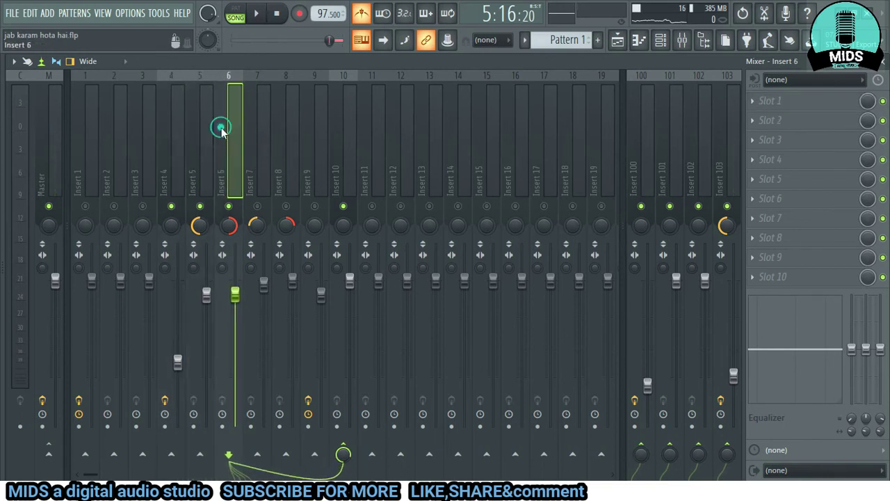
{"action": "left_click", "coordinate": [257, 15]}
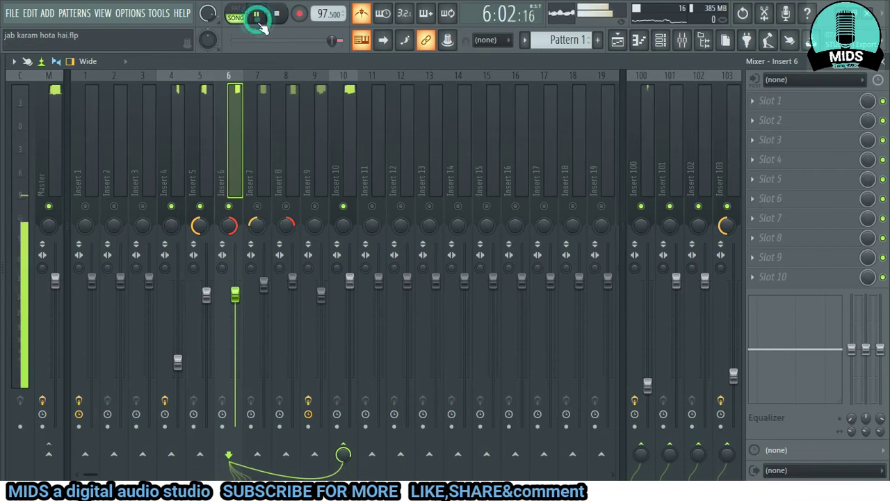
Unmute Inserts 7 and 8 during playback to add their panned vocal layers to the mix
{"action": "left_click", "coordinate": [261, 152]}
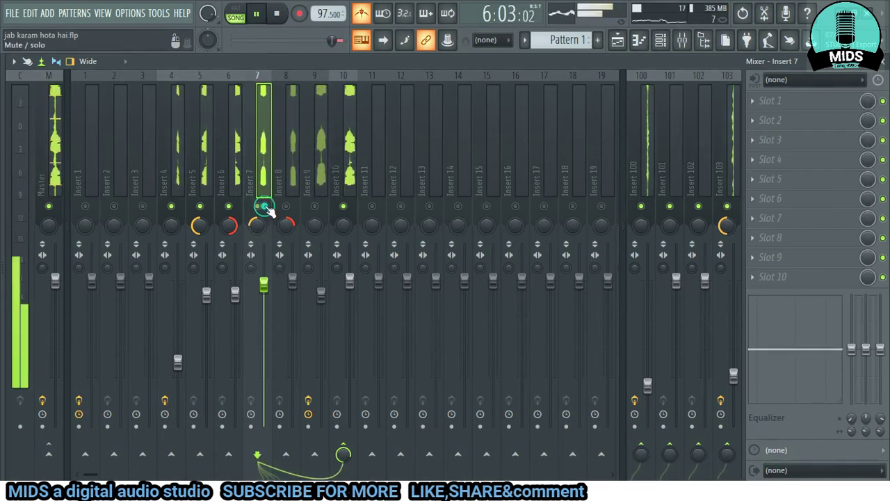
{"action": "left_click", "coordinate": [292, 153]}
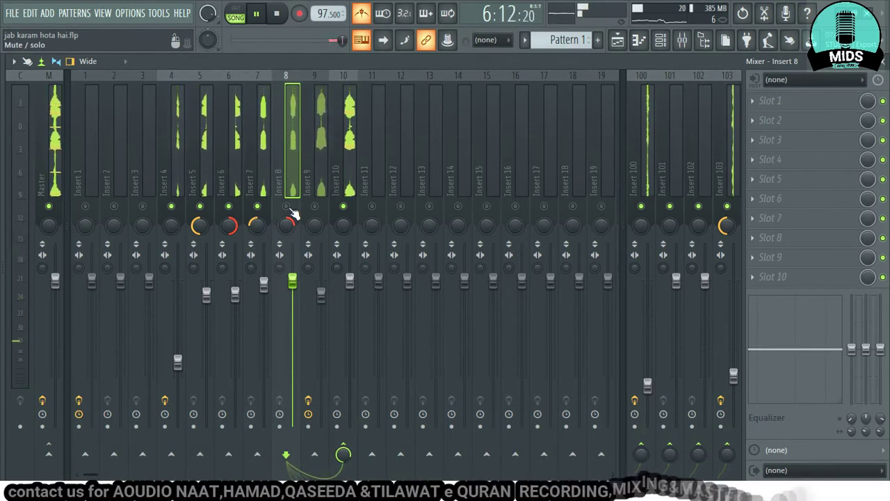
{"action": "left_click", "coordinate": [287, 207]}
{"action": "left_click", "coordinate": [292, 160]}
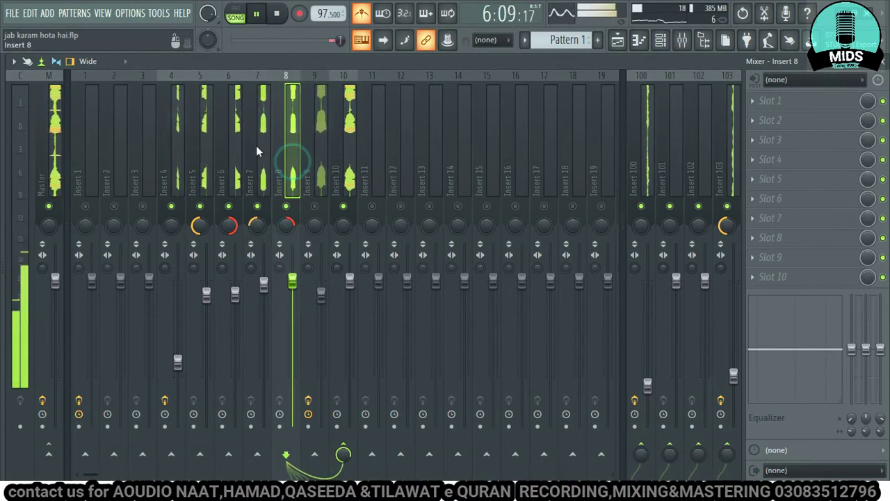
Disable Rovee on Insert 9 and stop playback
{"action": "left_click", "coordinate": [317, 132]}
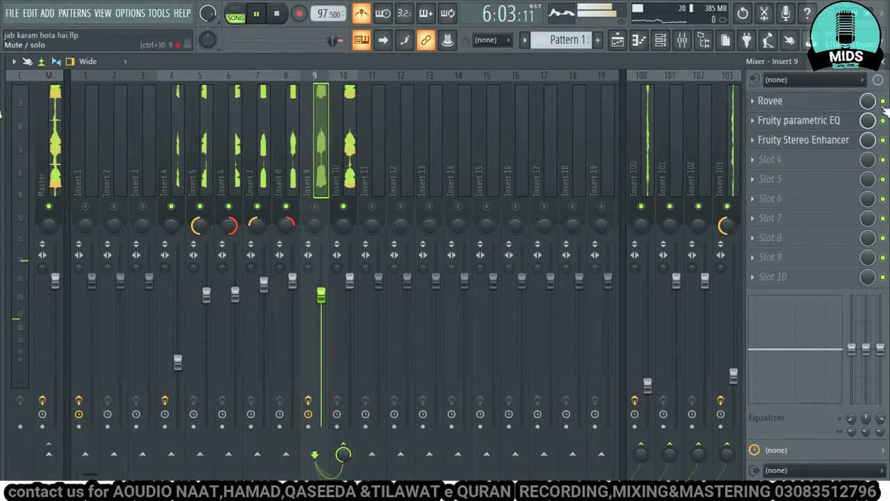
{"action": "left_click", "coordinate": [883, 101]}
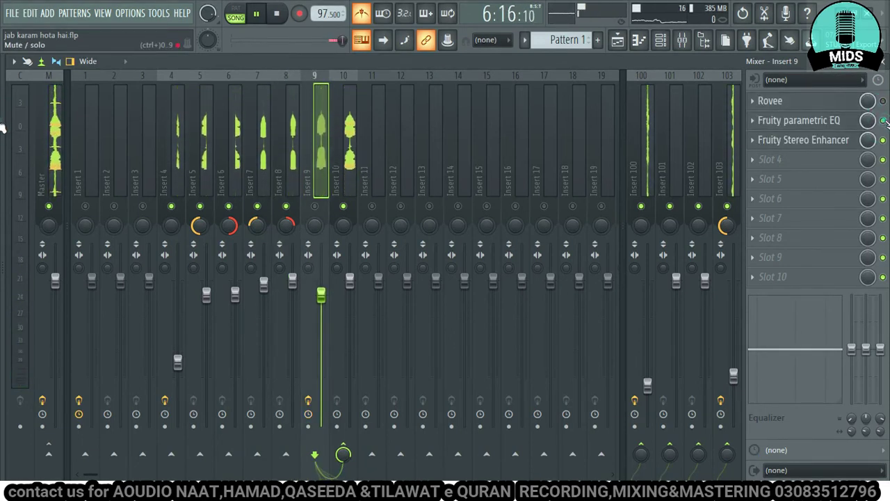
{"action": "key", "text": "space"}
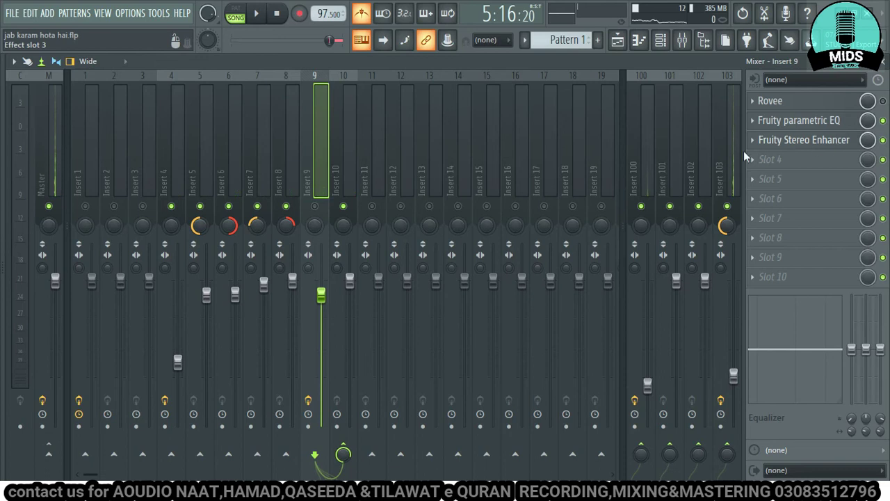
Solo Insert 9 and compare its vocal with Rovee bypassed and with Rovee enabled
{"action": "right_click", "coordinate": [325, 211]}
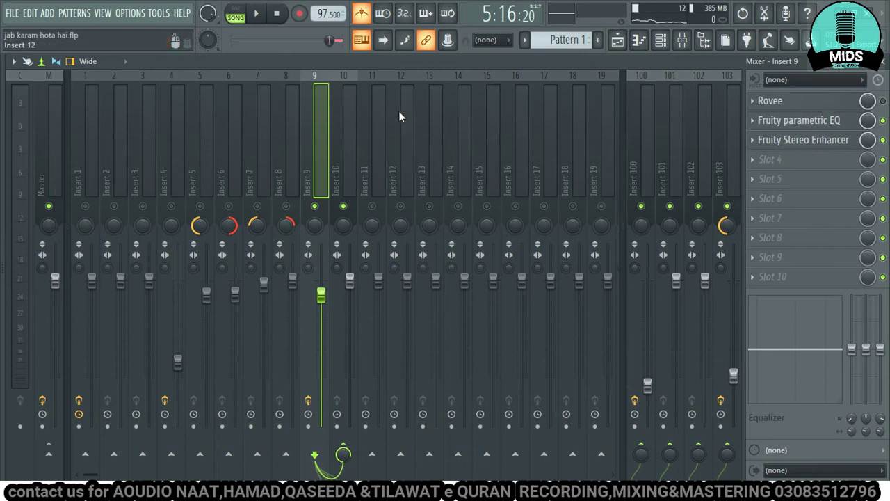
{"action": "left_click", "coordinate": [269, 25]}
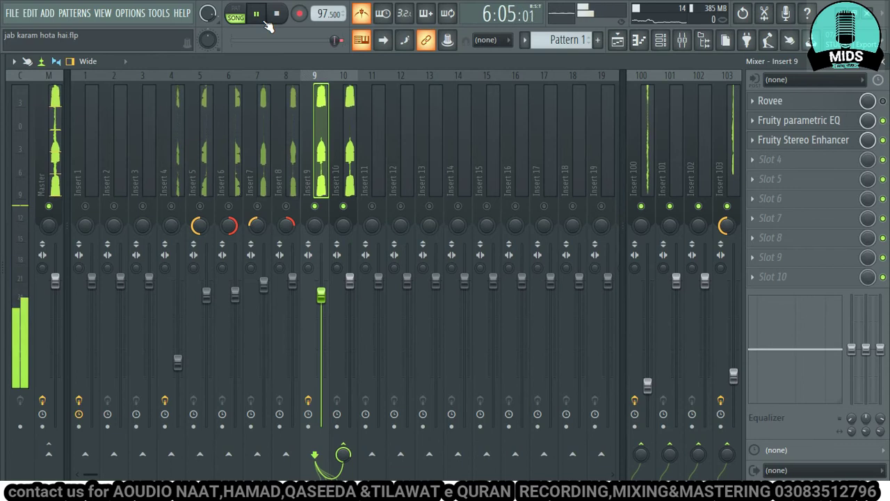
{"action": "left_click", "coordinate": [258, 15]}
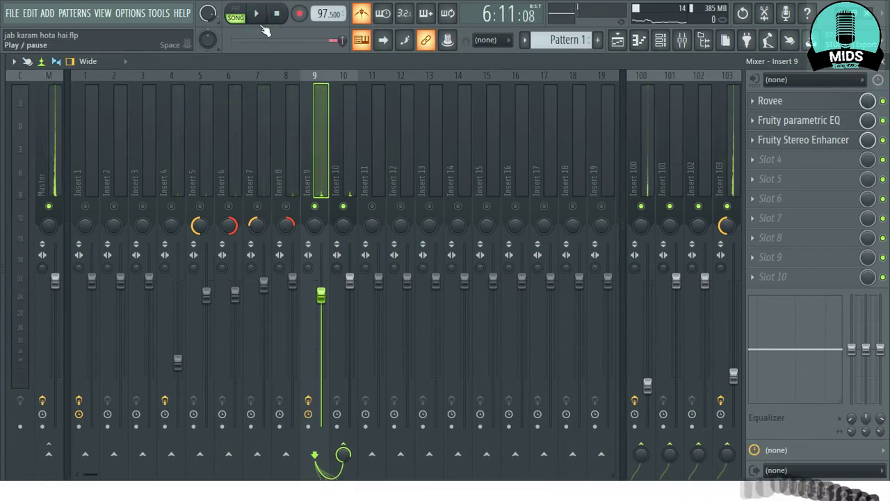
{"action": "left_click", "coordinate": [258, 16]}
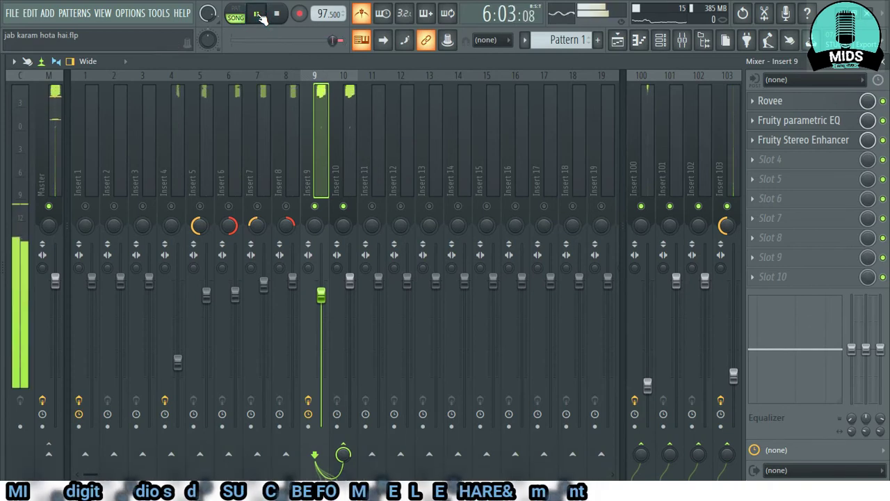
{"action": "left_click", "coordinate": [276, 14]}
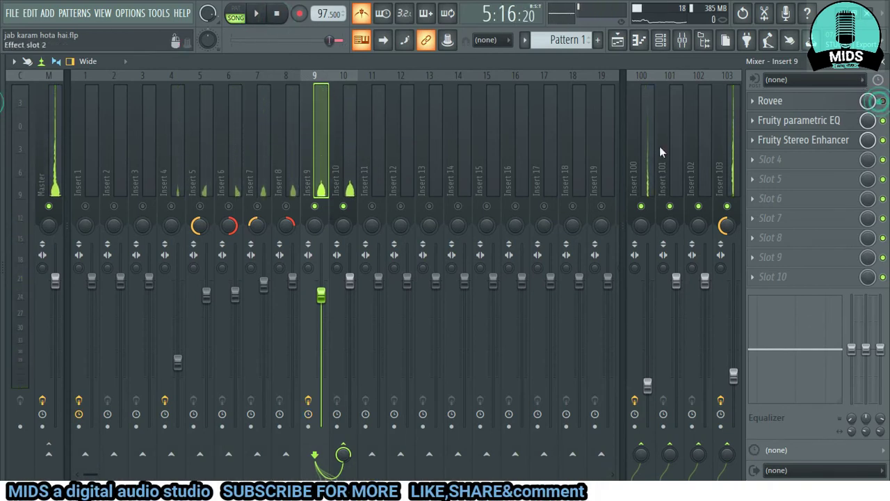
Unsolo the mixer to reactivate every insert, and check the effect slots and routing of Inserts 8, 9 and 10
{"action": "right_click", "coordinate": [287, 208]}
{"action": "right_click", "coordinate": [286, 207]}
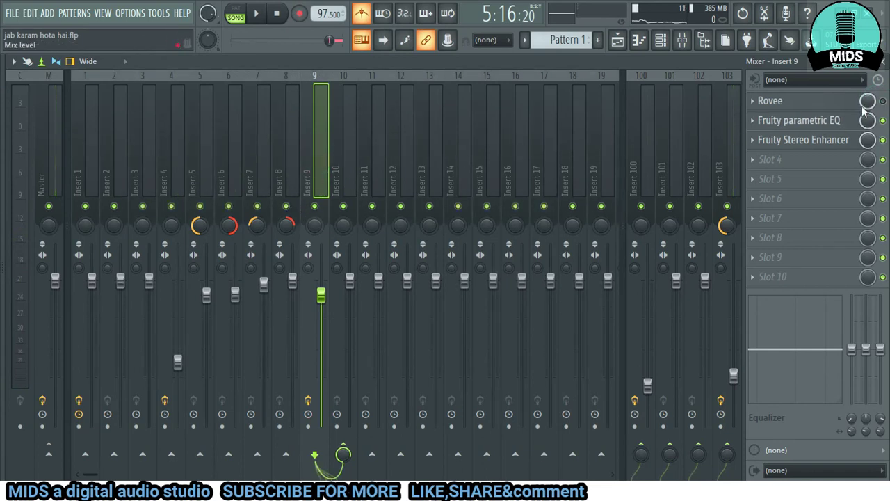
{"action": "left_click", "coordinate": [295, 141]}
{"action": "left_click", "coordinate": [352, 146]}
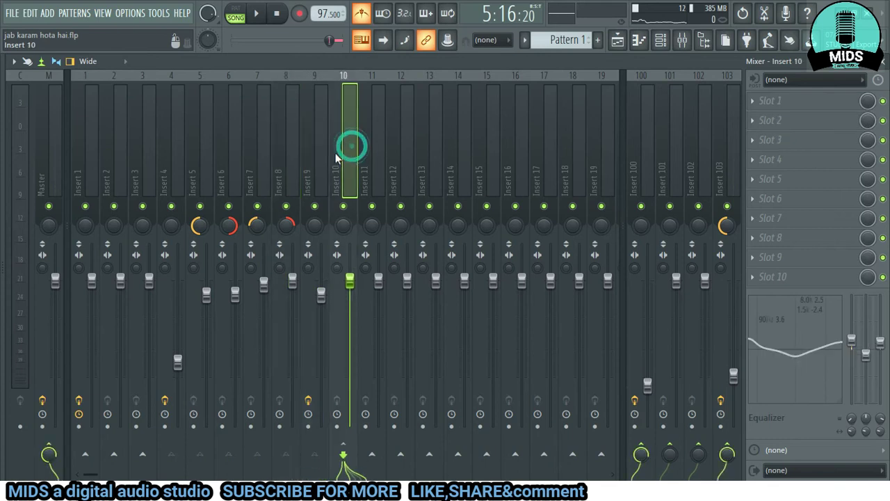
{"action": "left_click", "coordinate": [323, 150]}
{"action": "left_click", "coordinate": [288, 146]}
{"action": "left_click", "coordinate": [348, 137]}
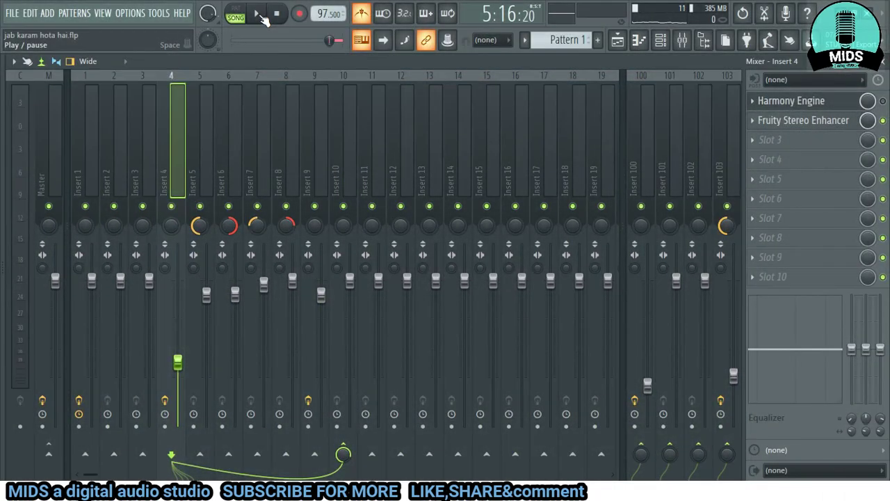
Play the layered vocals with Harmony Engine and Rovee bypassed, stop playback, and re-enable Rovee on Insert 9
{"action": "left_click", "coordinate": [261, 15]}
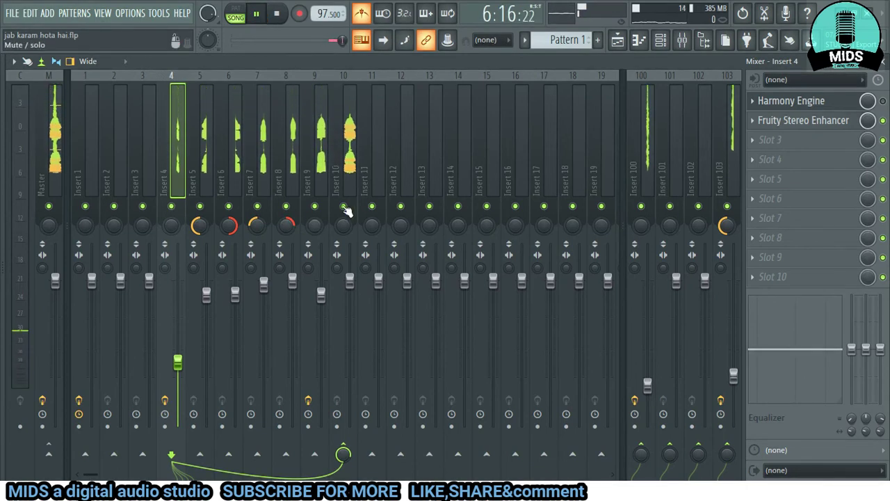
{"action": "left_click", "coordinate": [348, 163]}
{"action": "left_click", "coordinate": [311, 150]}
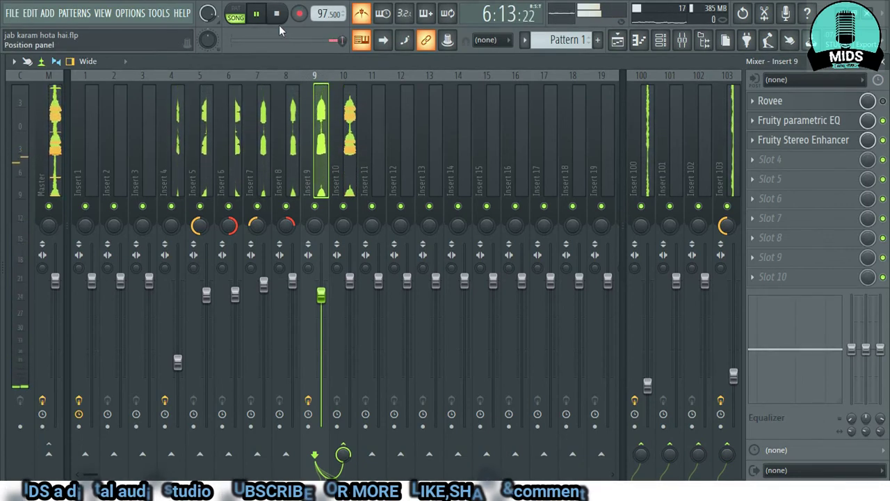
{"action": "left_click", "coordinate": [279, 19]}
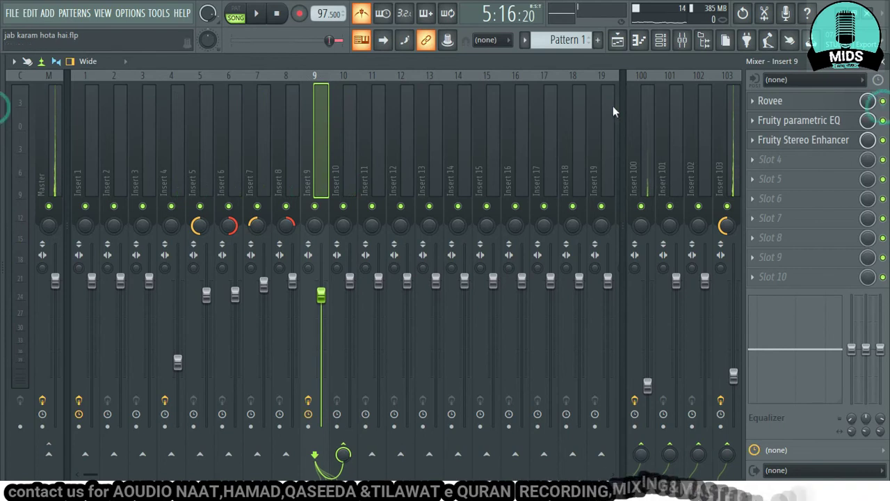
Re-enable Harmony Engine on Insert 4, play the mix with both effects active while checking the layers on Inserts 4 to 10, and stop playback
{"action": "left_click", "coordinate": [178, 134]}
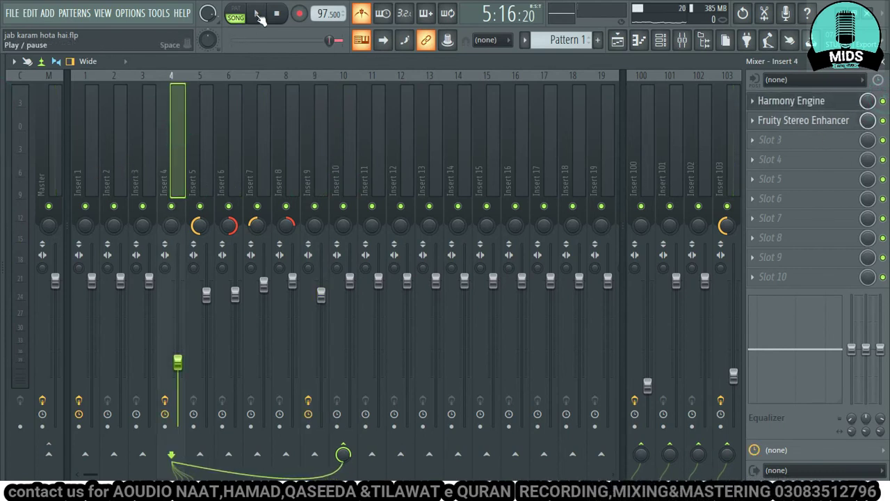
{"action": "left_click", "coordinate": [258, 15]}
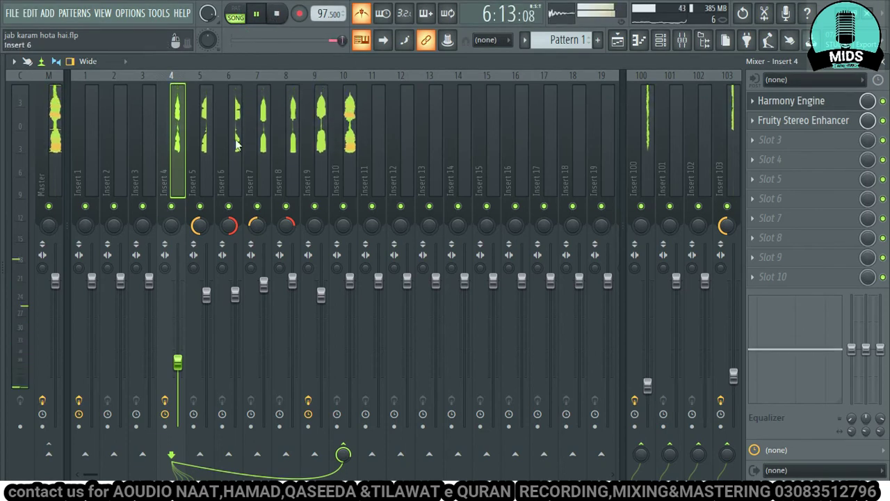
{"action": "left_click", "coordinate": [205, 149]}
{"action": "left_click", "coordinate": [234, 149]}
{"action": "left_click", "coordinate": [291, 145]}
{"action": "left_click", "coordinate": [318, 143]}
{"action": "left_click", "coordinate": [348, 143]}
{"action": "left_click", "coordinate": [320, 143]}
{"action": "left_click", "coordinate": [178, 139]}
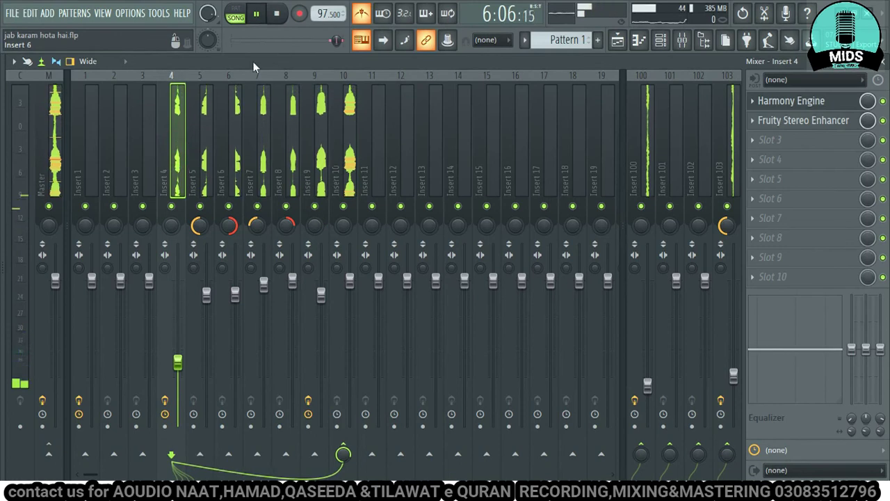
{"action": "left_click", "coordinate": [277, 14]}
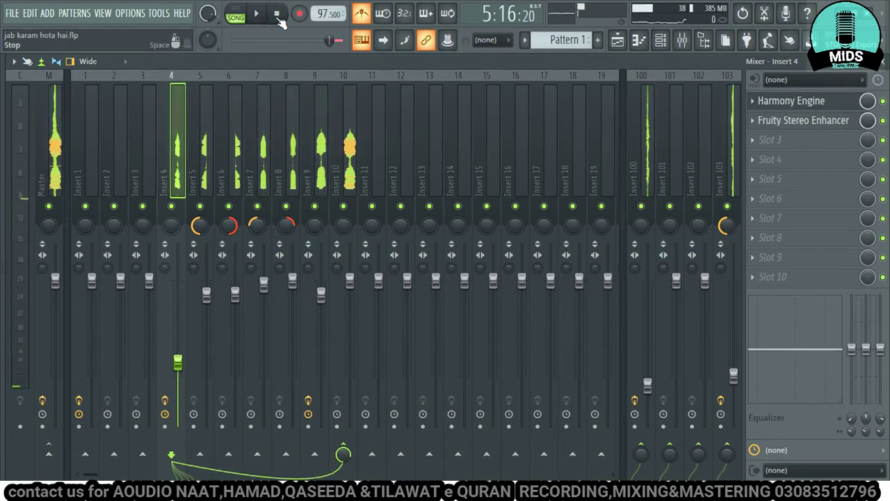